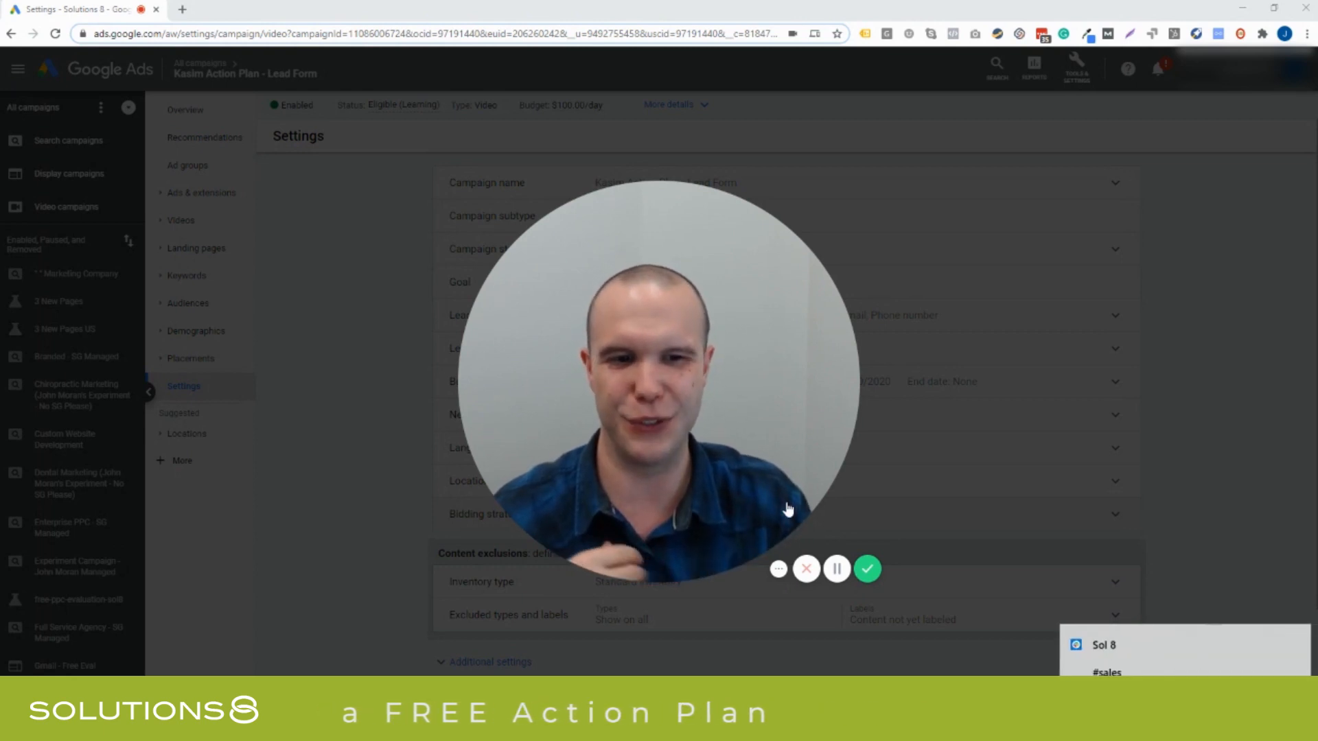
Check the campaign's lead collection setting for downloadable leads, and collapse it again.
left_click(1298, 643)
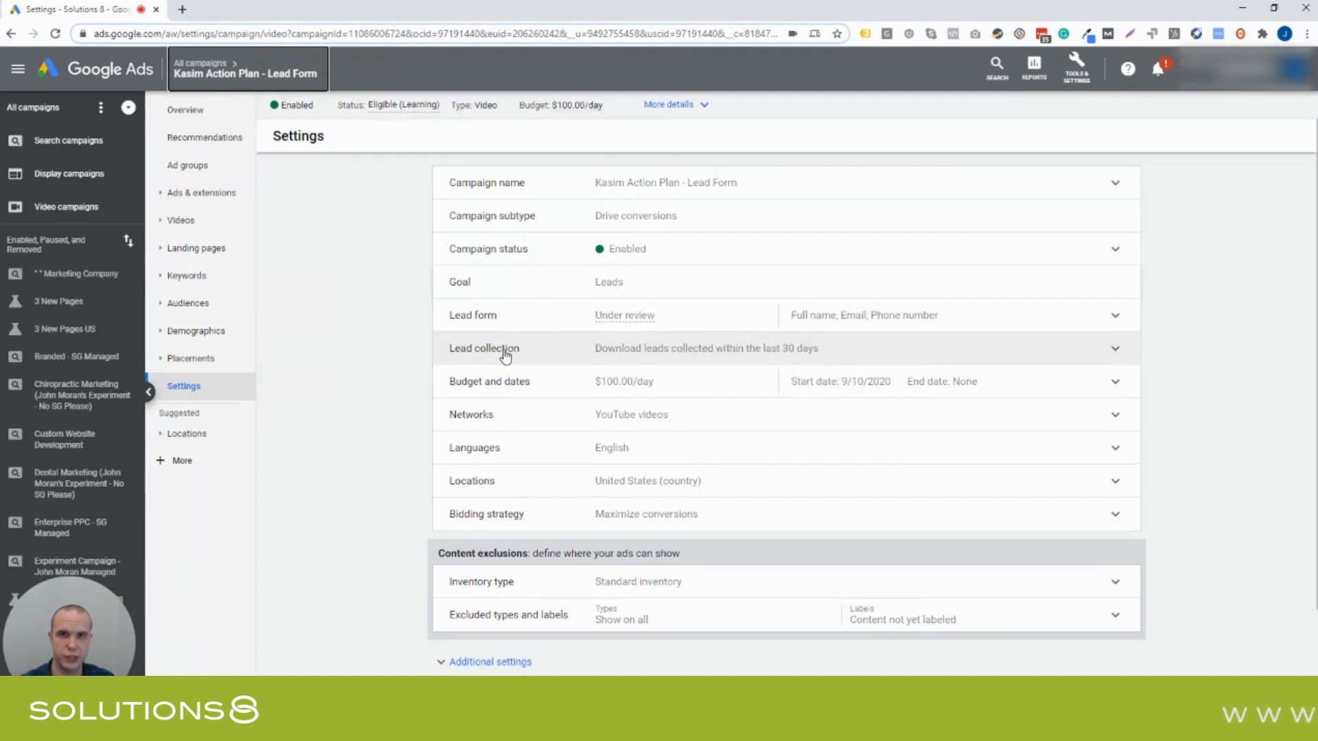
left_click(1115, 356)
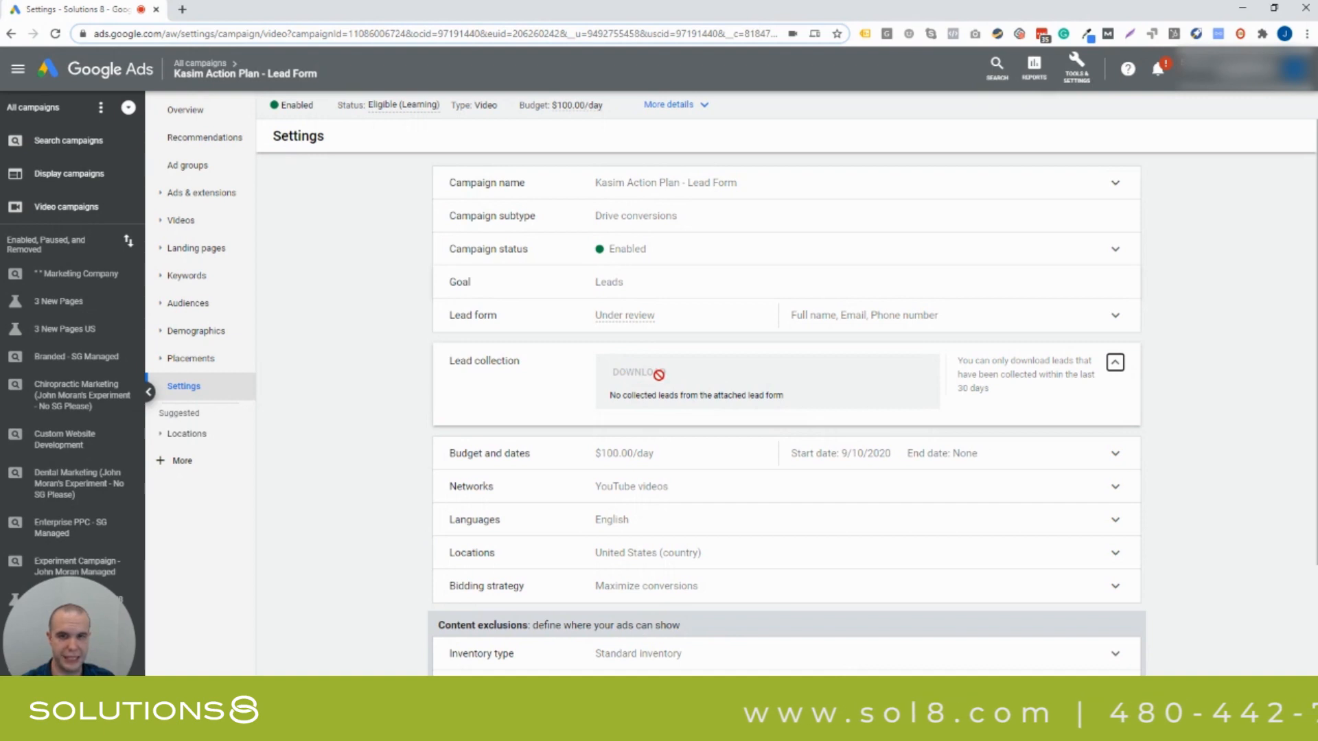
left_click(1116, 362)
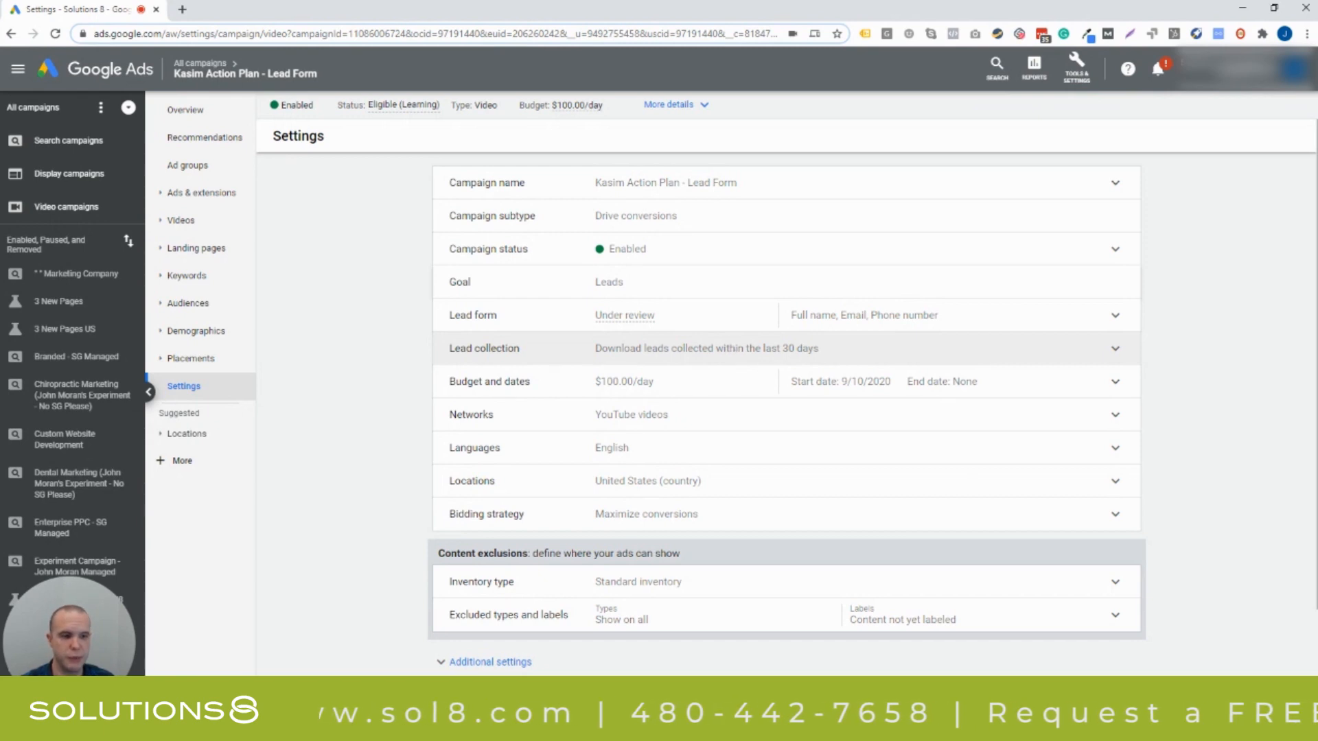
key("alt+Tab")
left_click_drag(793, 72, 1317, 77)
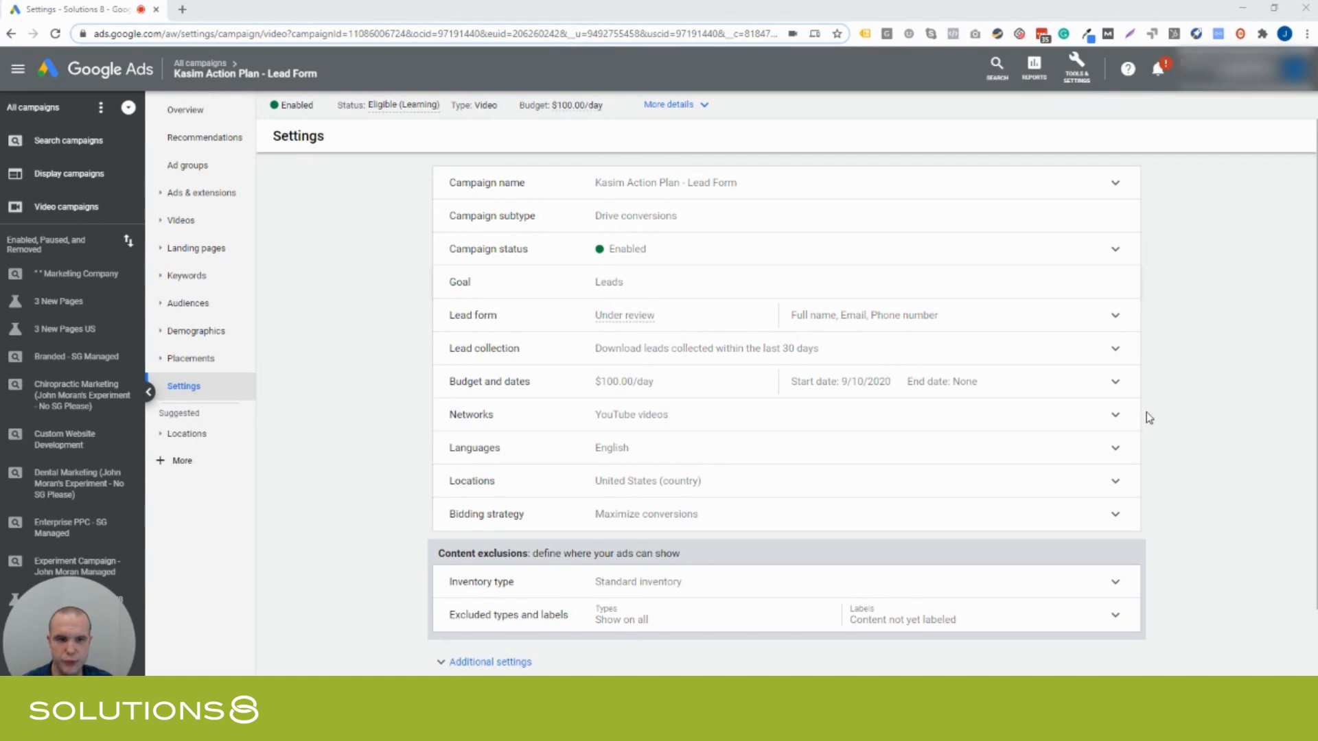
Examine which YouTube and Display Network placements the campaign's Networks setting allows, and close it without changes.
left_click(1114, 416)
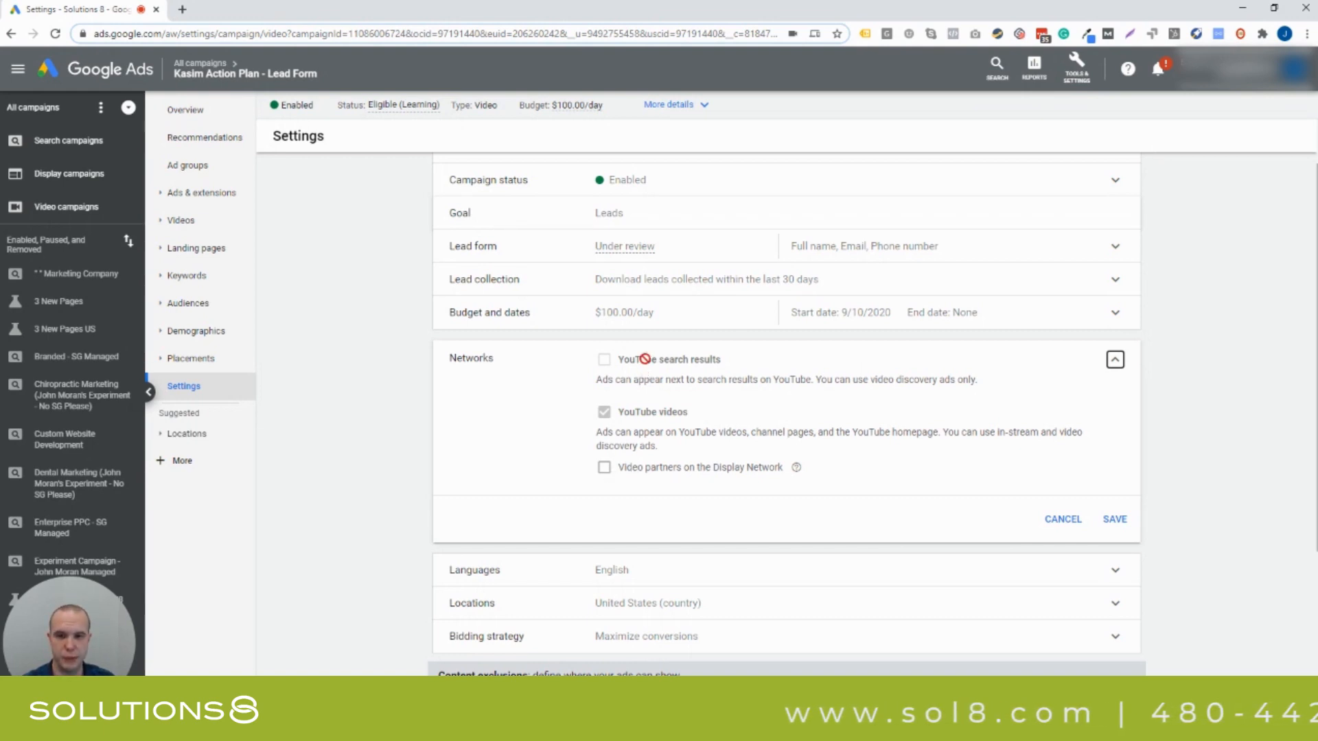
mouse_move(642, 358)
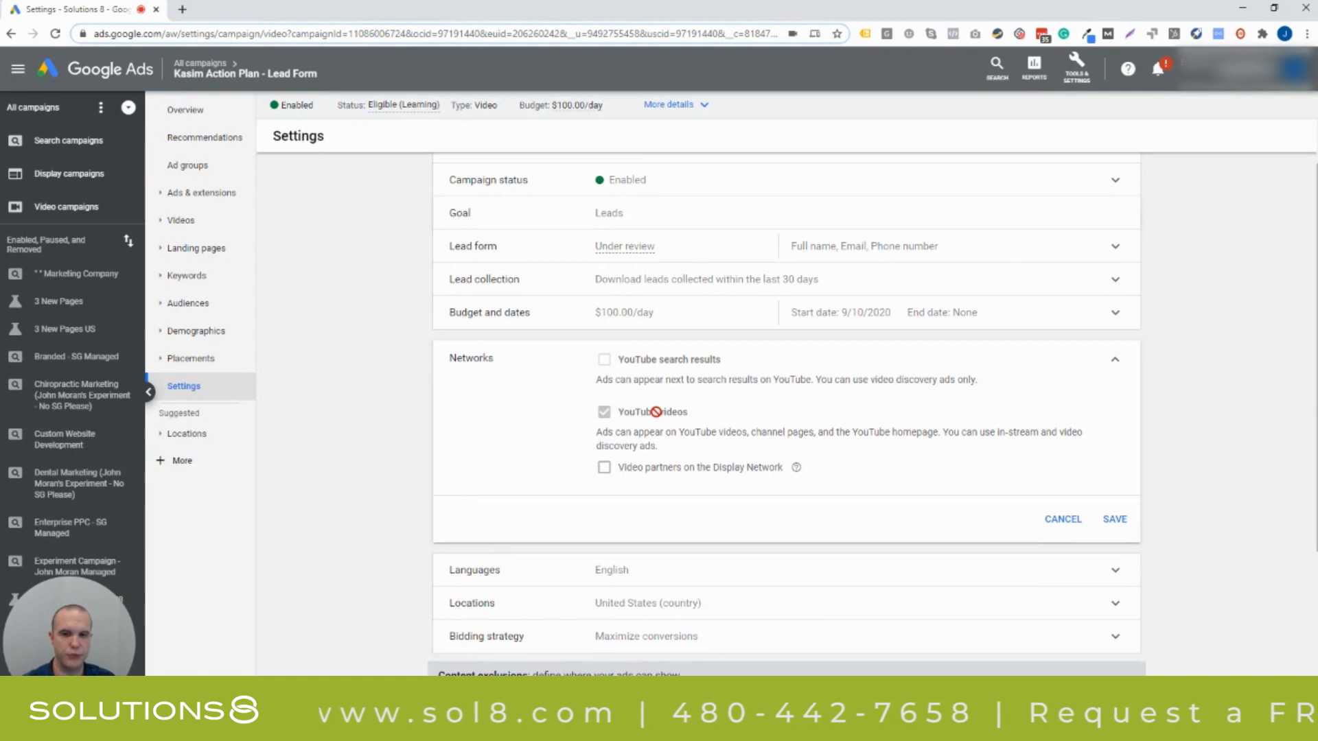
mouse_move(652, 412)
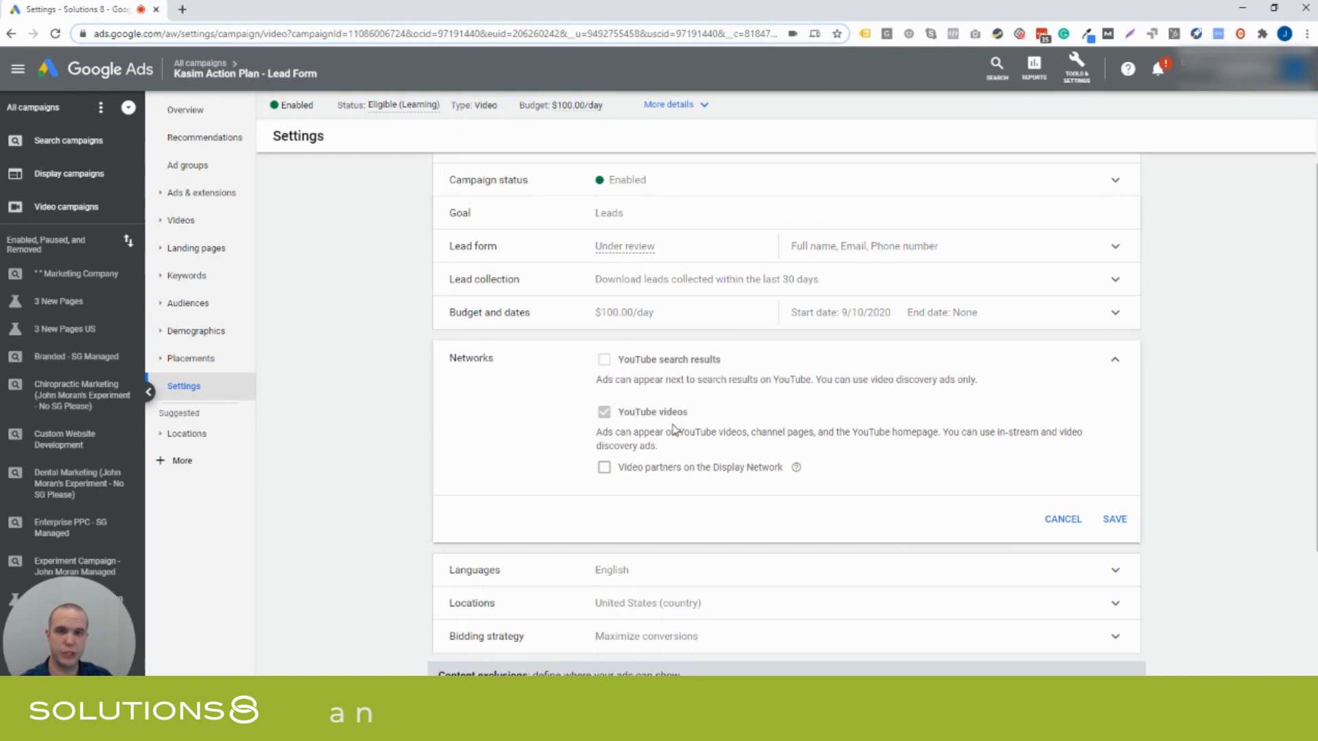
left_click(1063, 519)
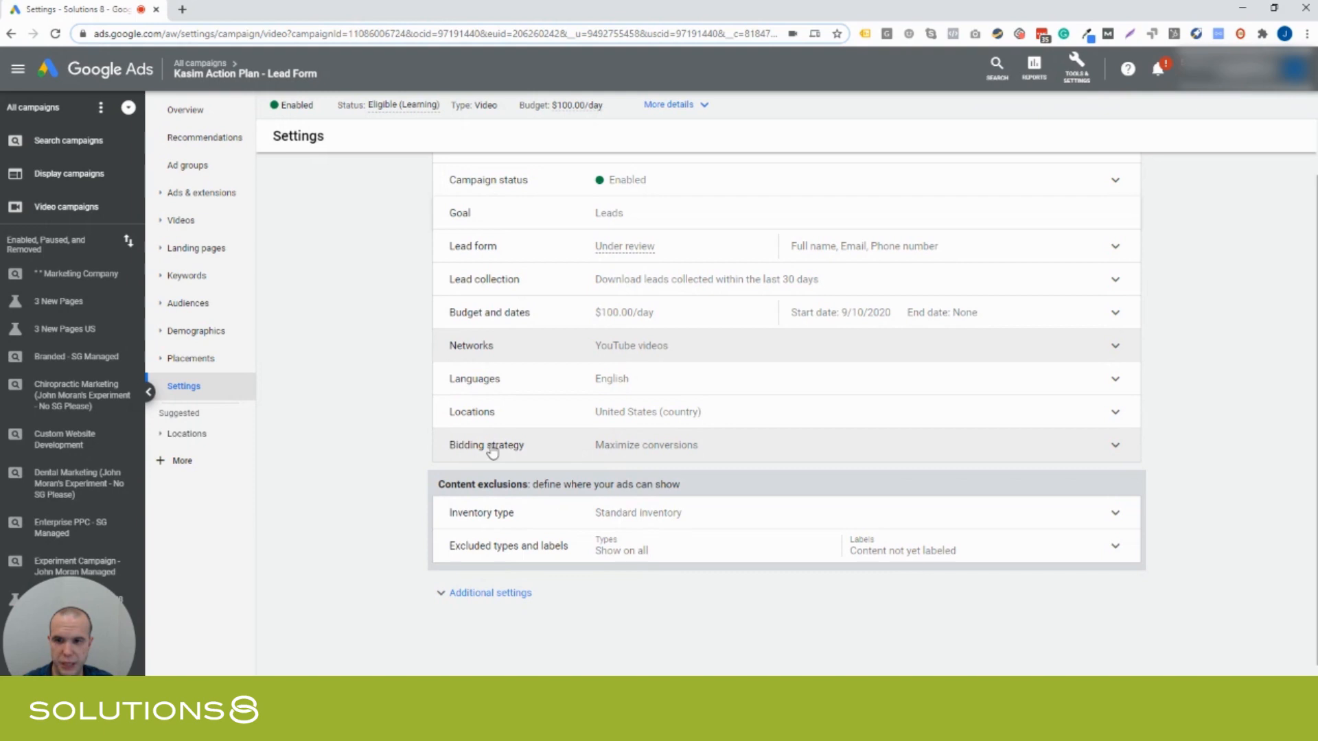
Review the bid strategies available for the campaign, and leave the bidding strategy setting without changes.
left_click(639, 454)
left_click(660, 473)
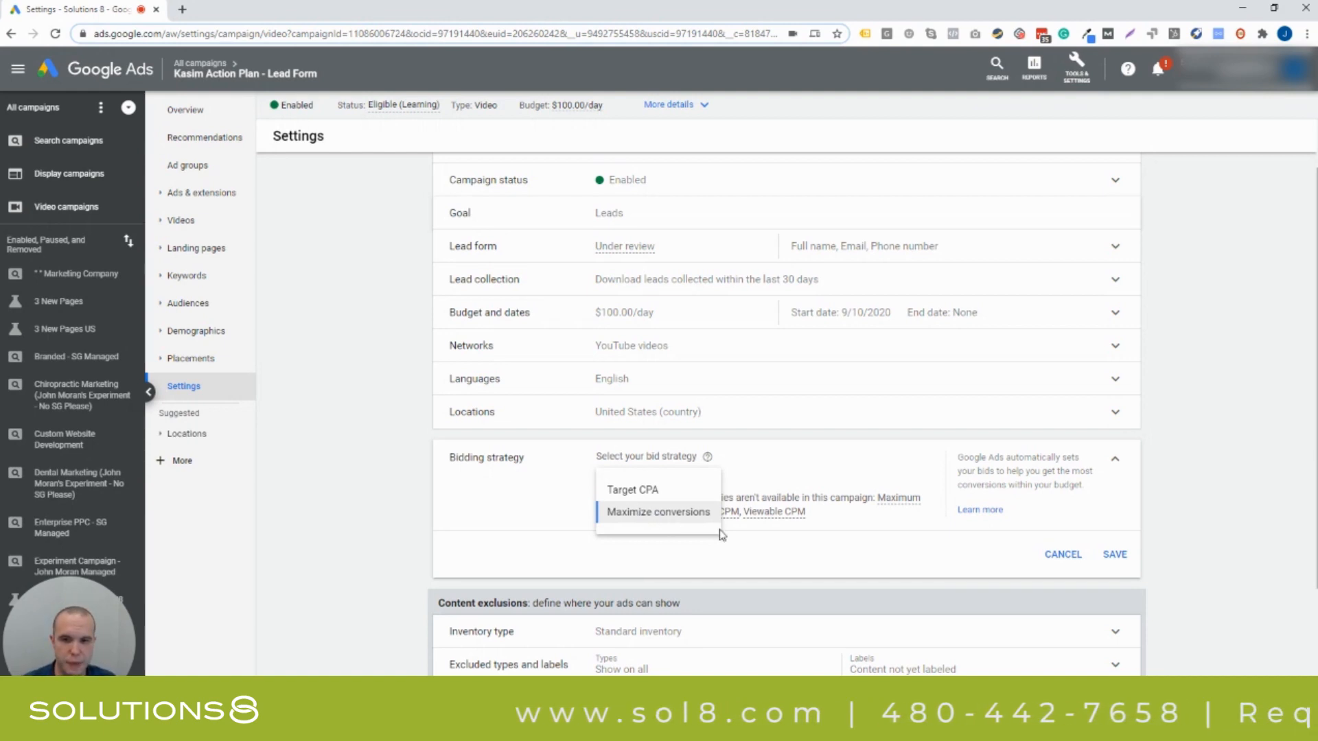
left_click(799, 561)
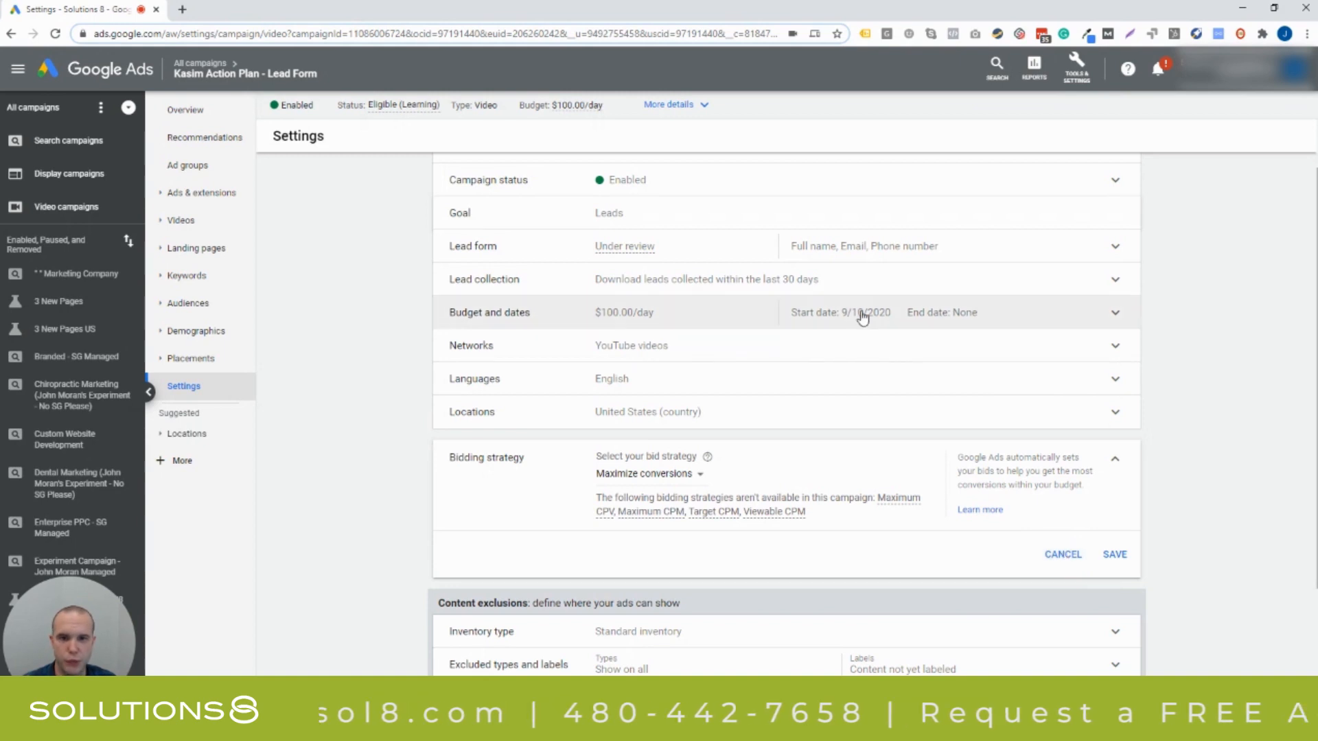
left_click(1064, 555)
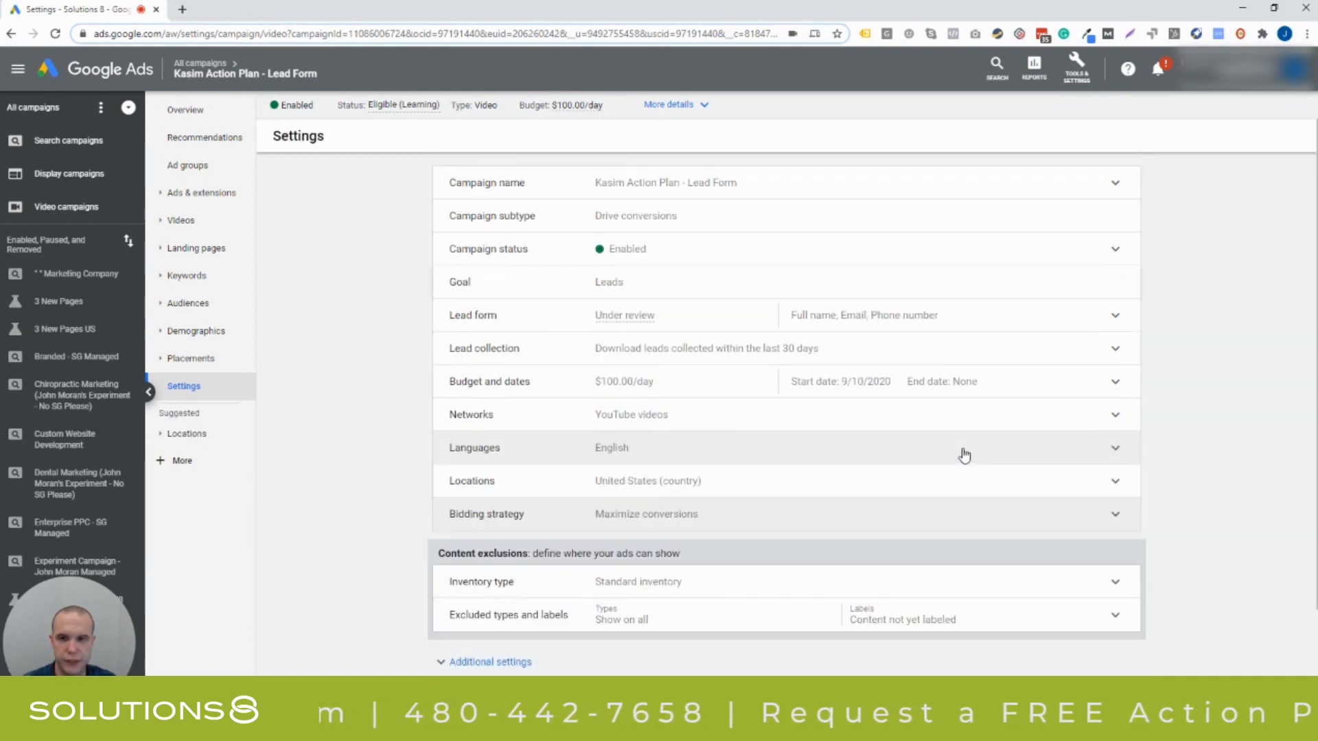
Open the campaign's lead form for editing and review the call-to-action choices, keeping Get started selected.
left_click(887, 317)
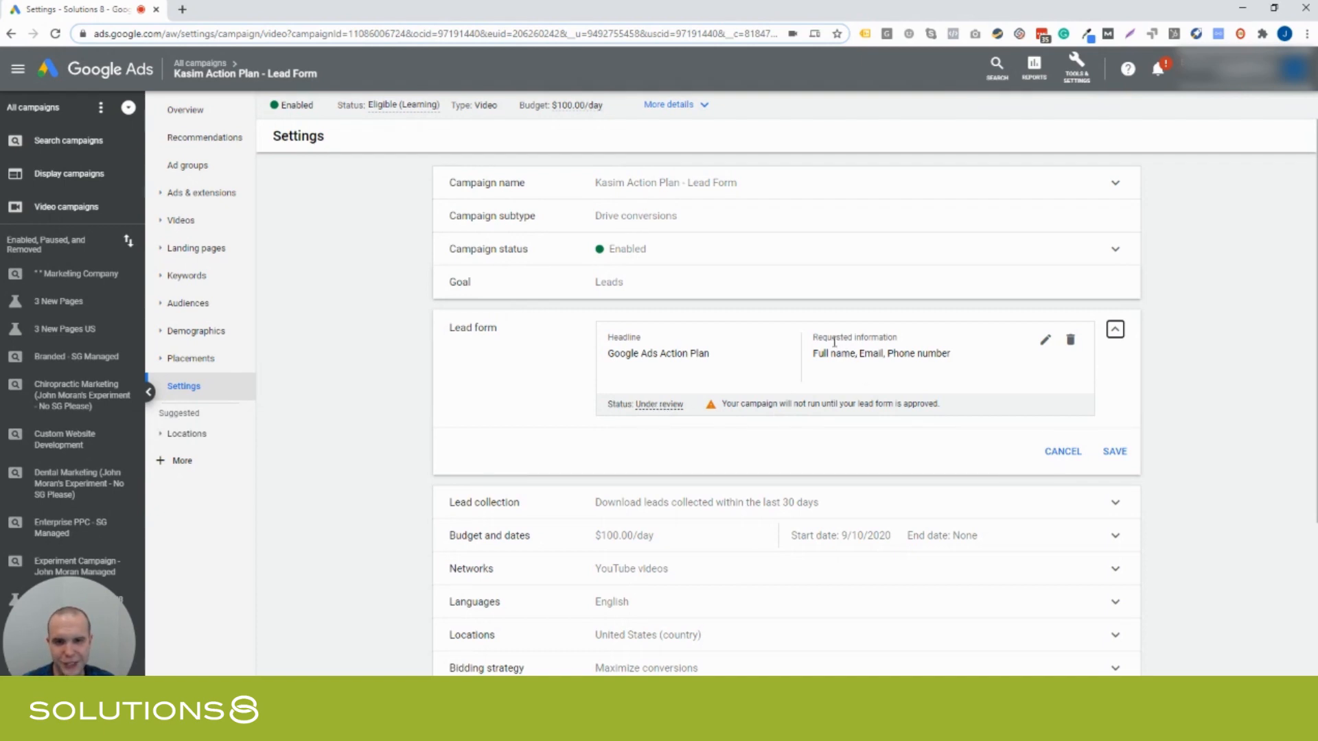
left_click(1044, 343)
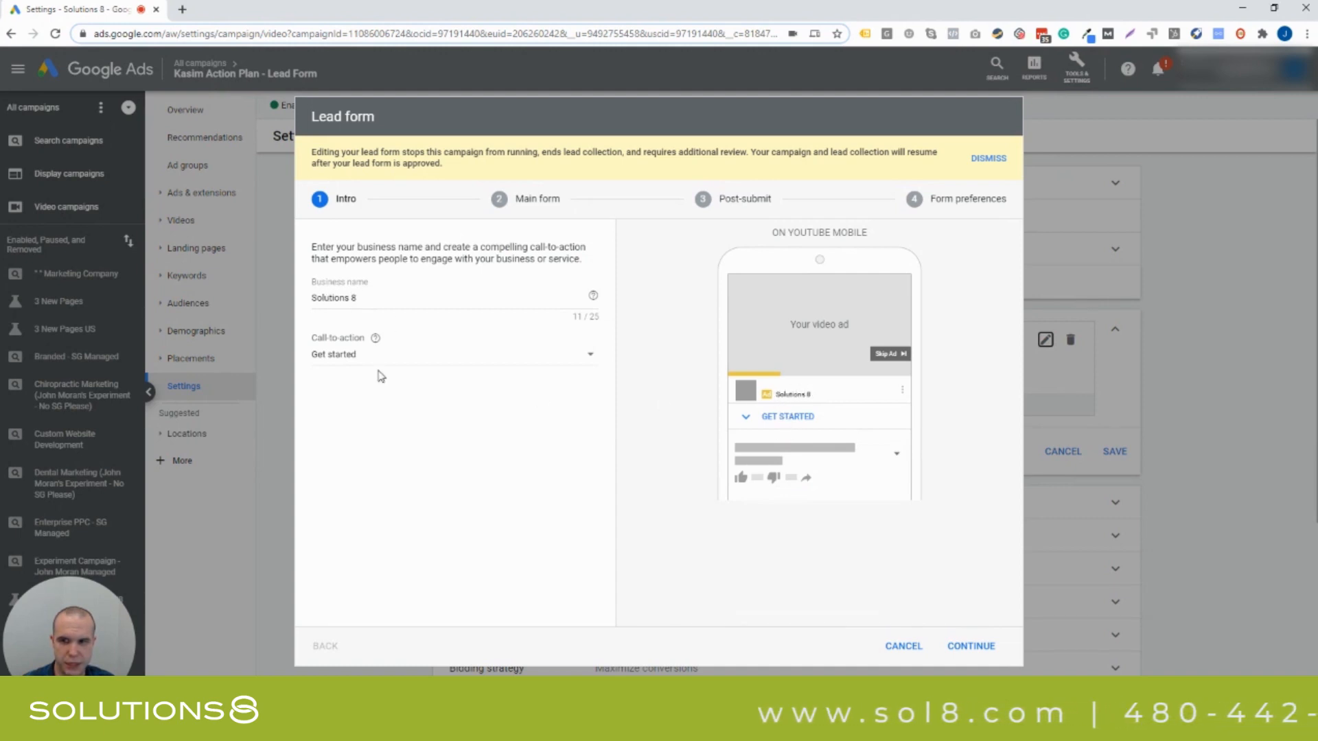
left_click(335, 357)
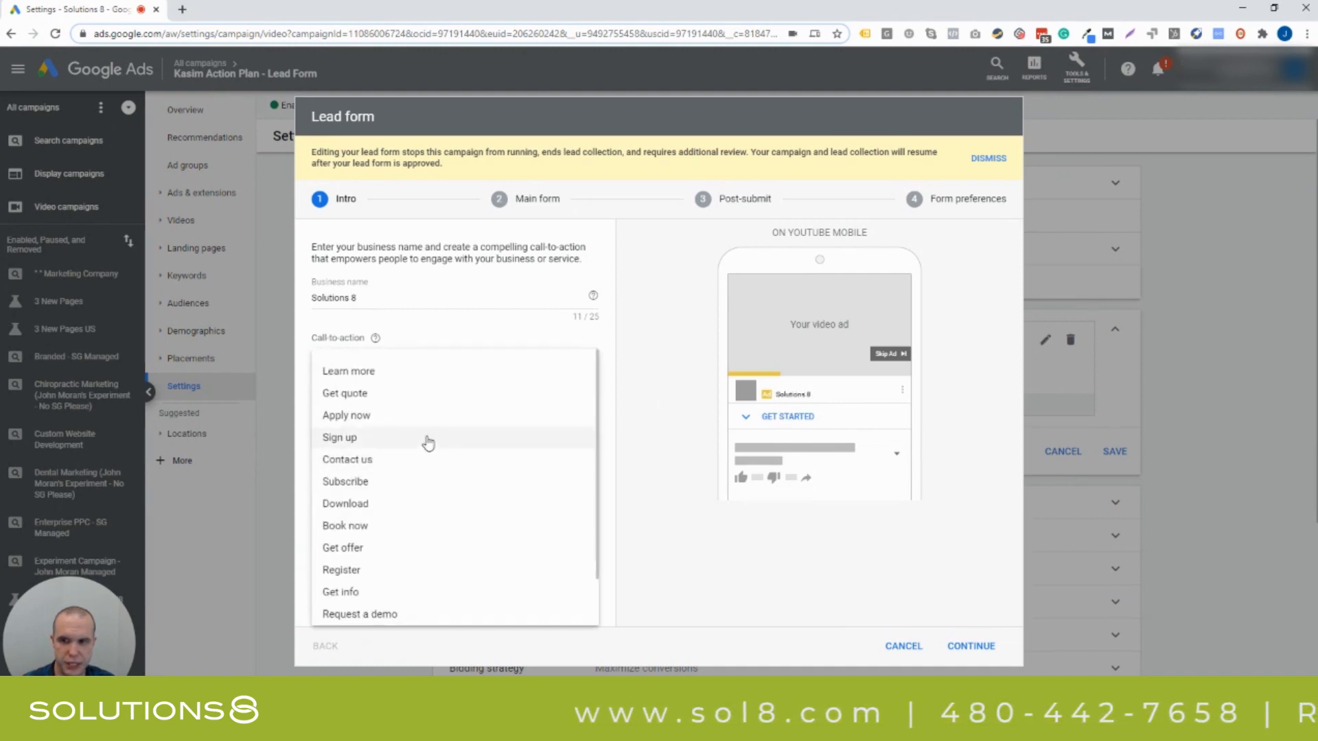
scroll(355, 401, "down", 1)
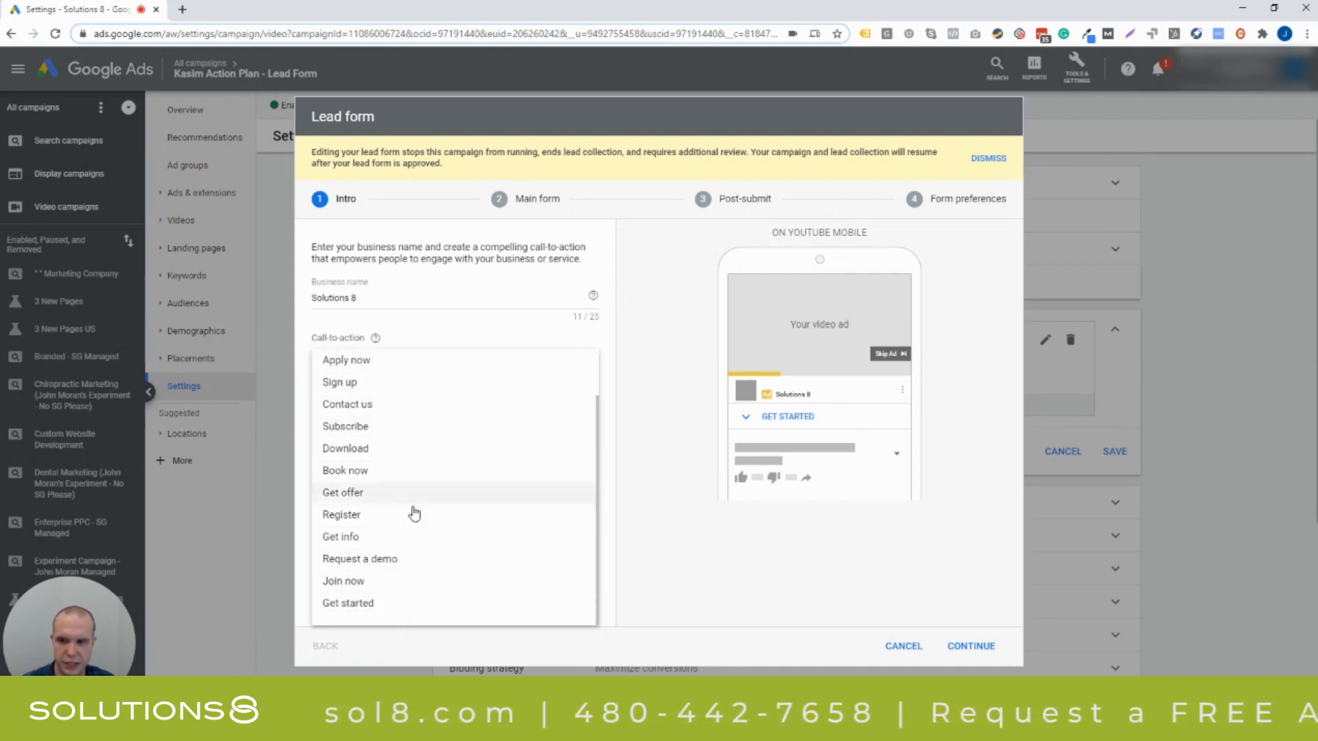
scroll(413, 491, "up", 1)
scroll(413, 558, "down", 1)
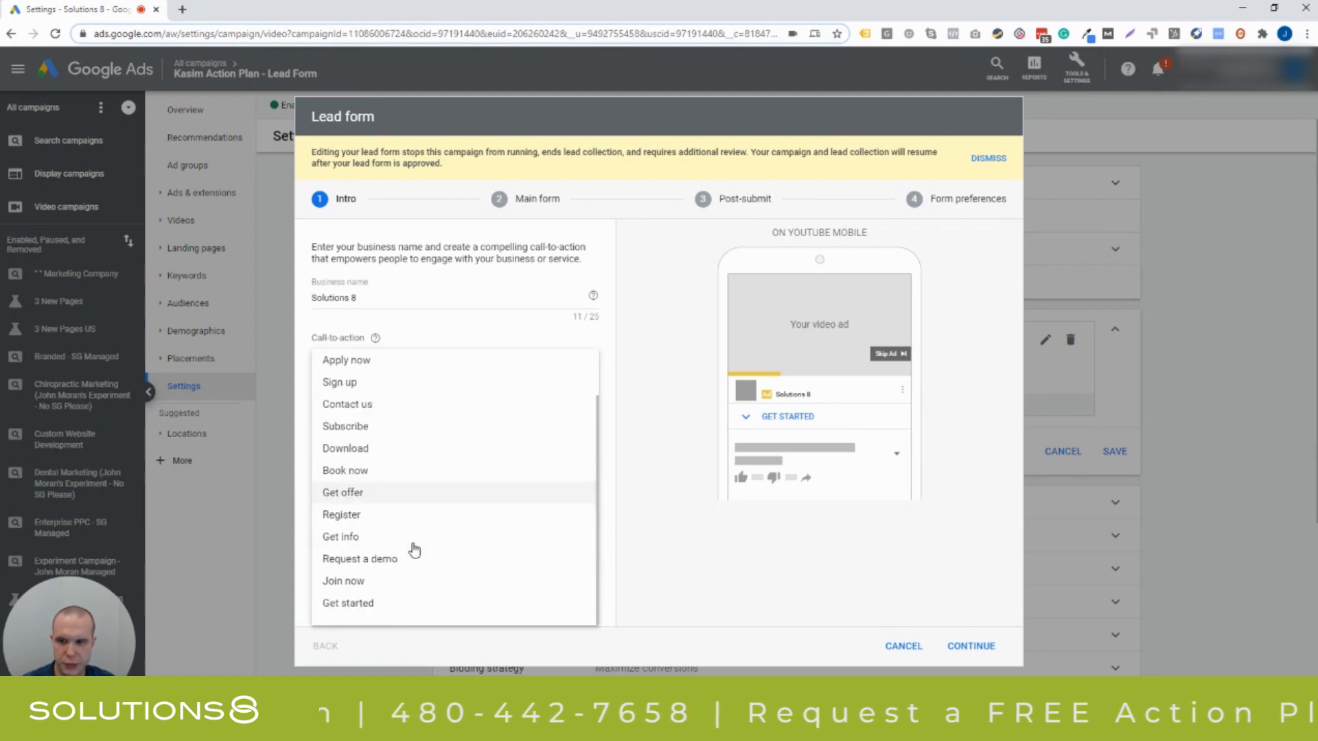
left_click(348, 604)
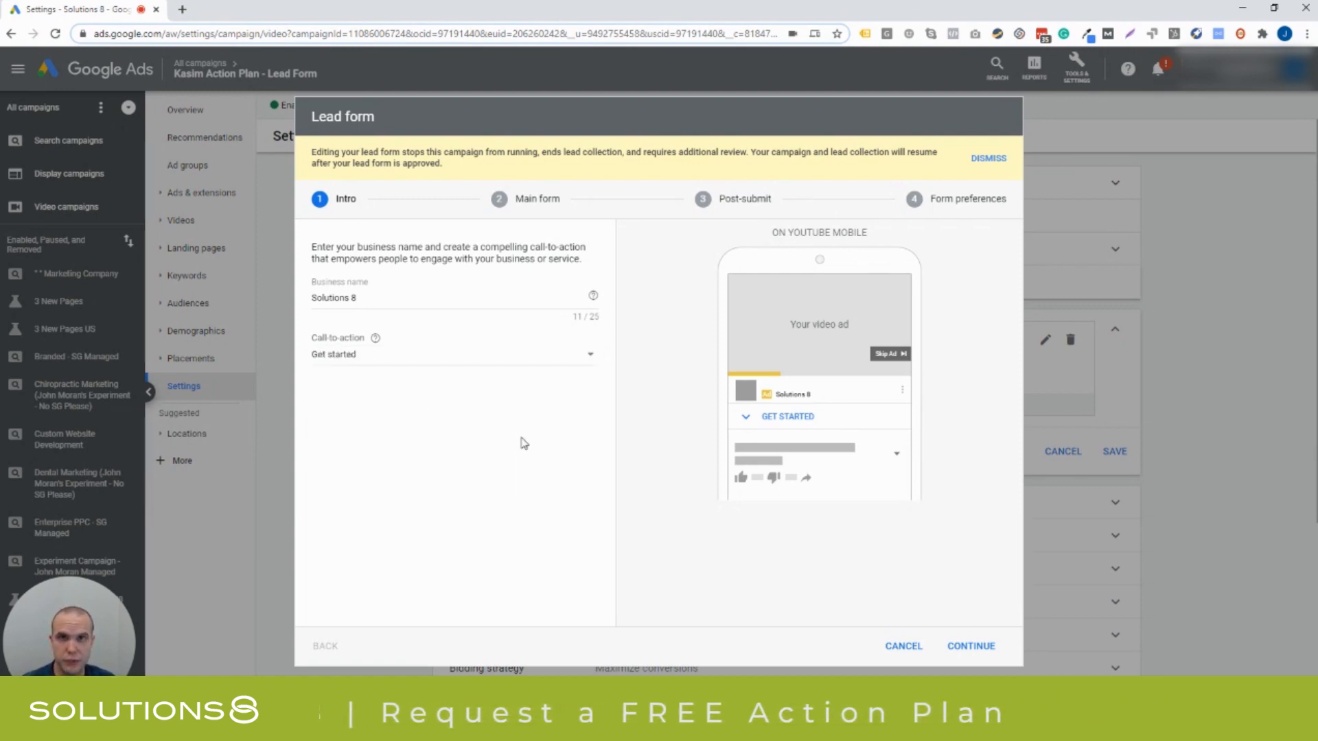
Advance to the lead form's main form stage and examine its recommended questions, including the name format options.
left_click(971, 646)
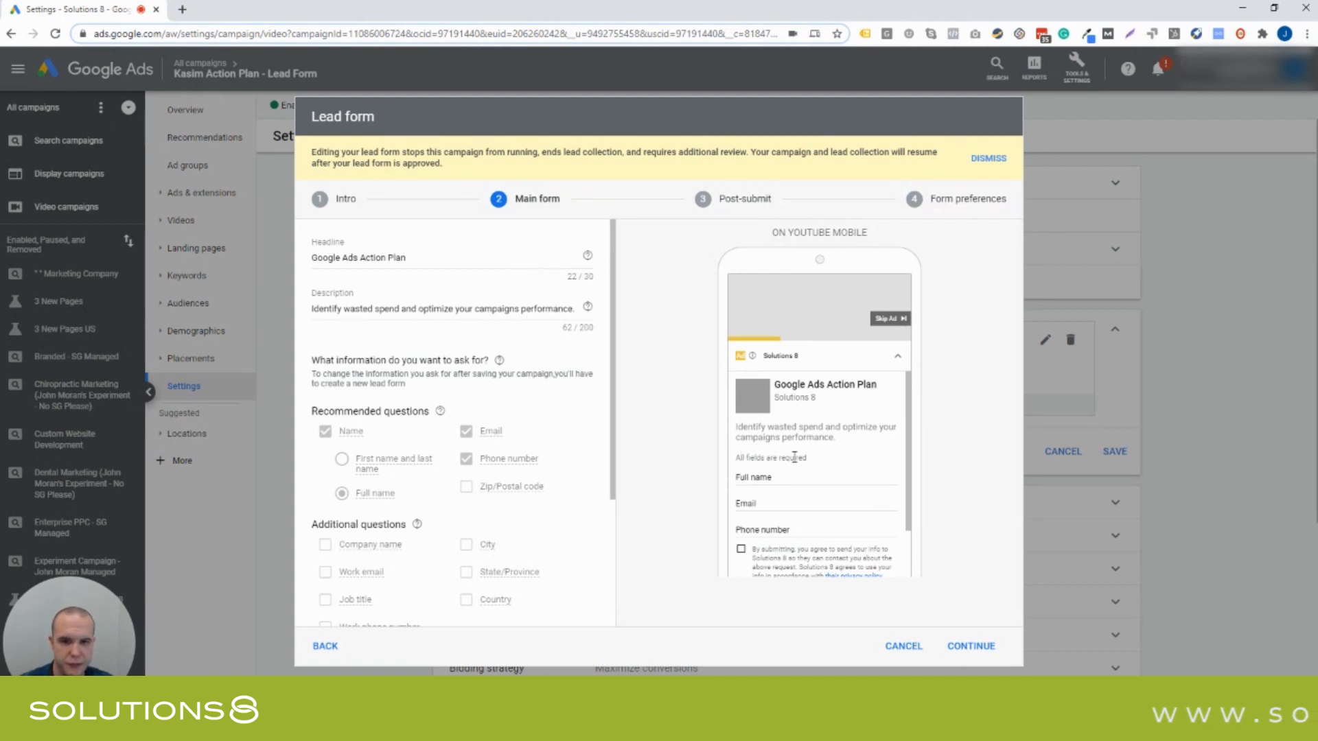
scroll(806, 459, "down", 2)
scroll(520, 406, "down", 2)
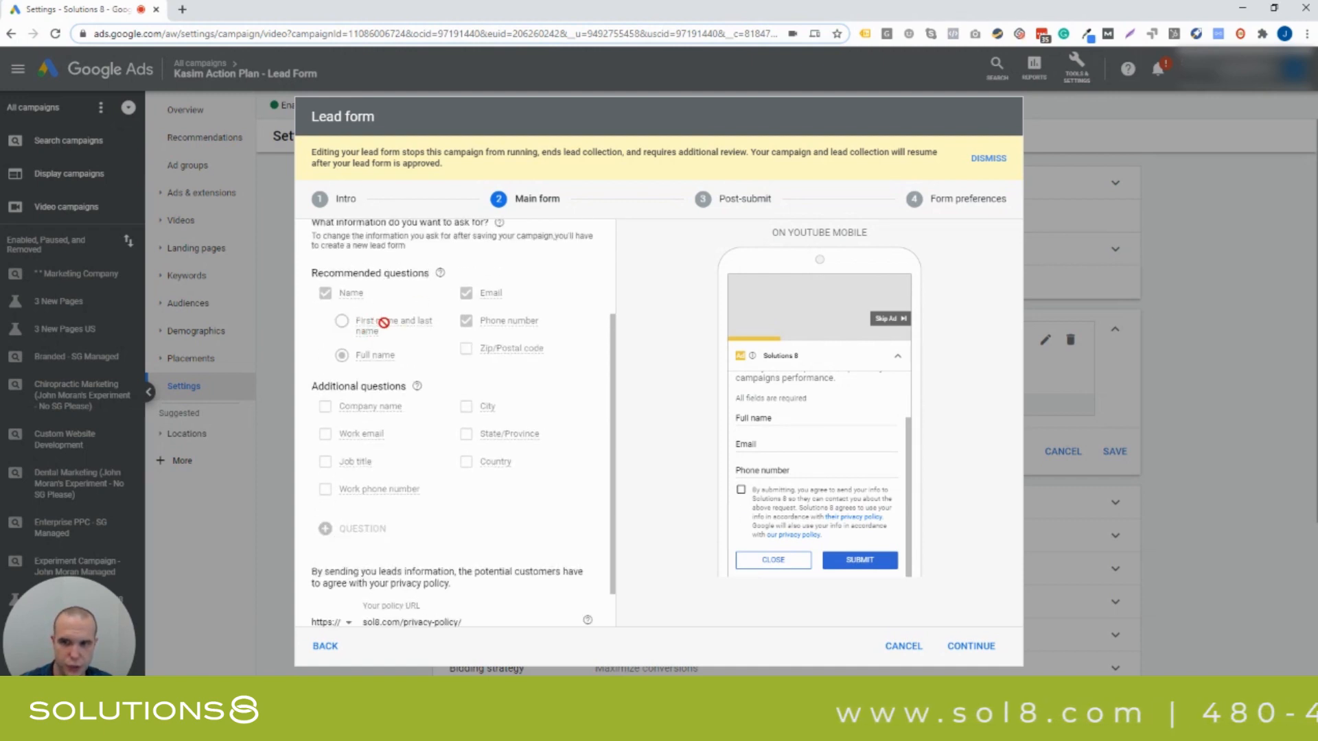
mouse_move(380, 323)
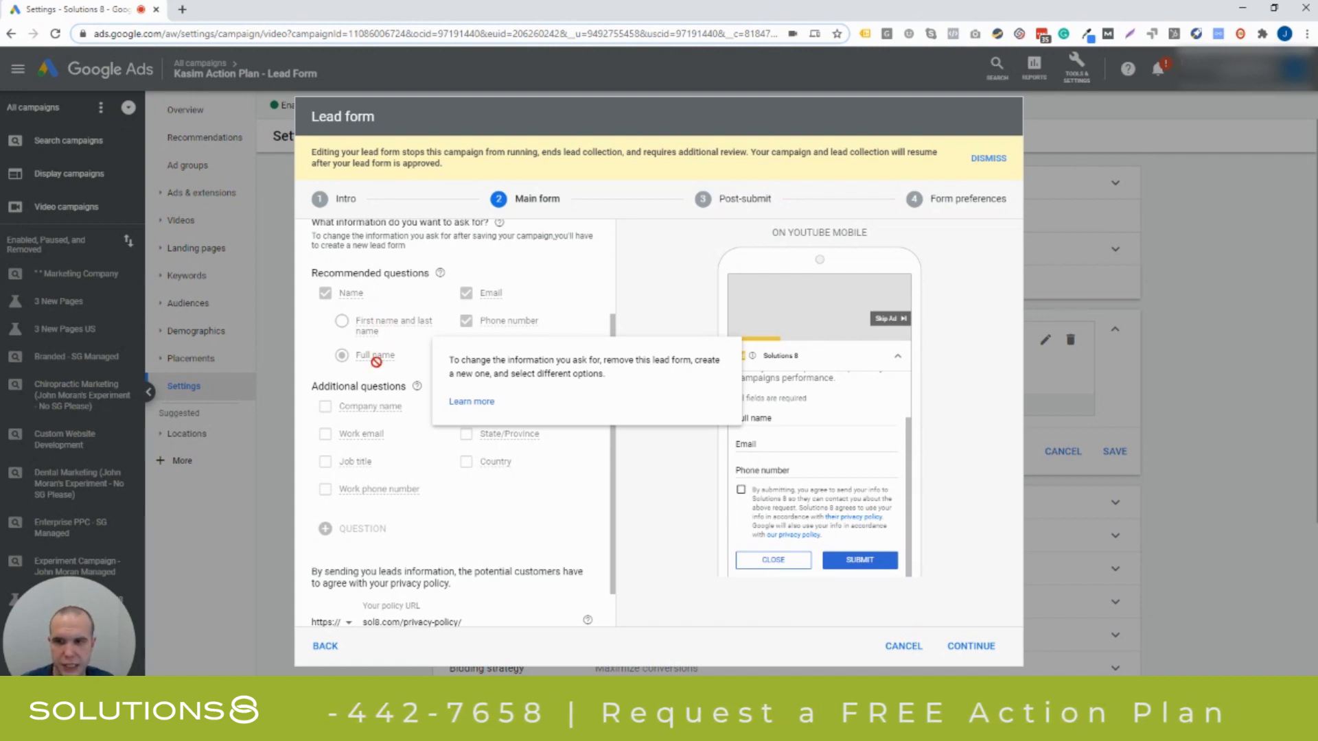
mouse_move(376, 359)
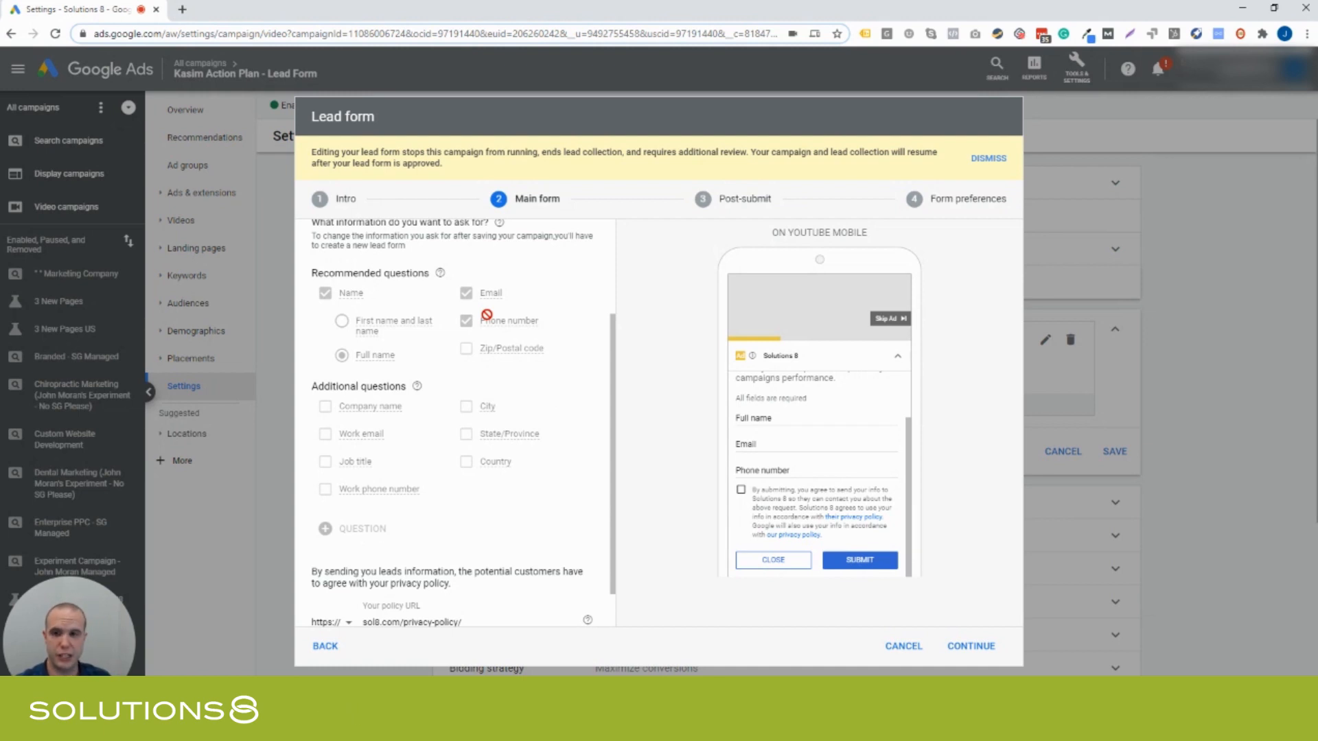
Examine the additional questions the main form can ask, including work details, location fields and custom questions.
scroll(432, 370, "down", 1)
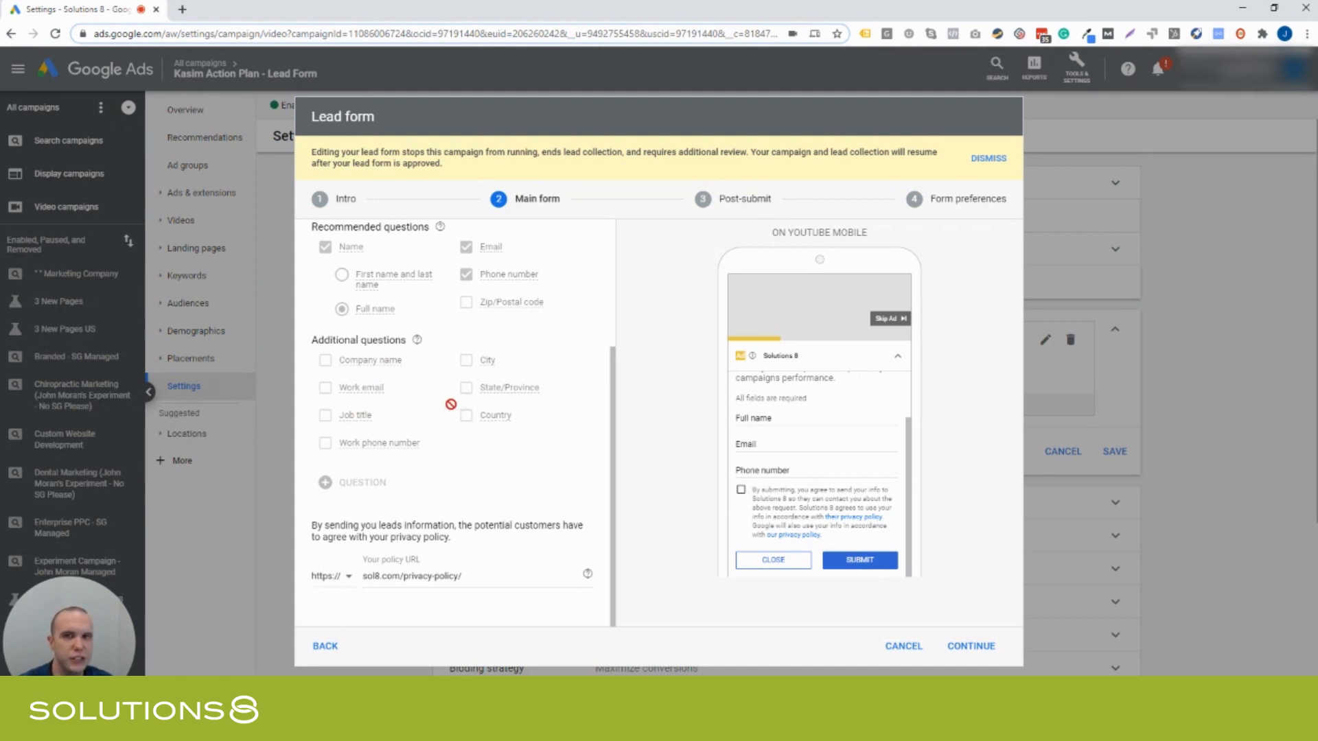
mouse_move(379, 389)
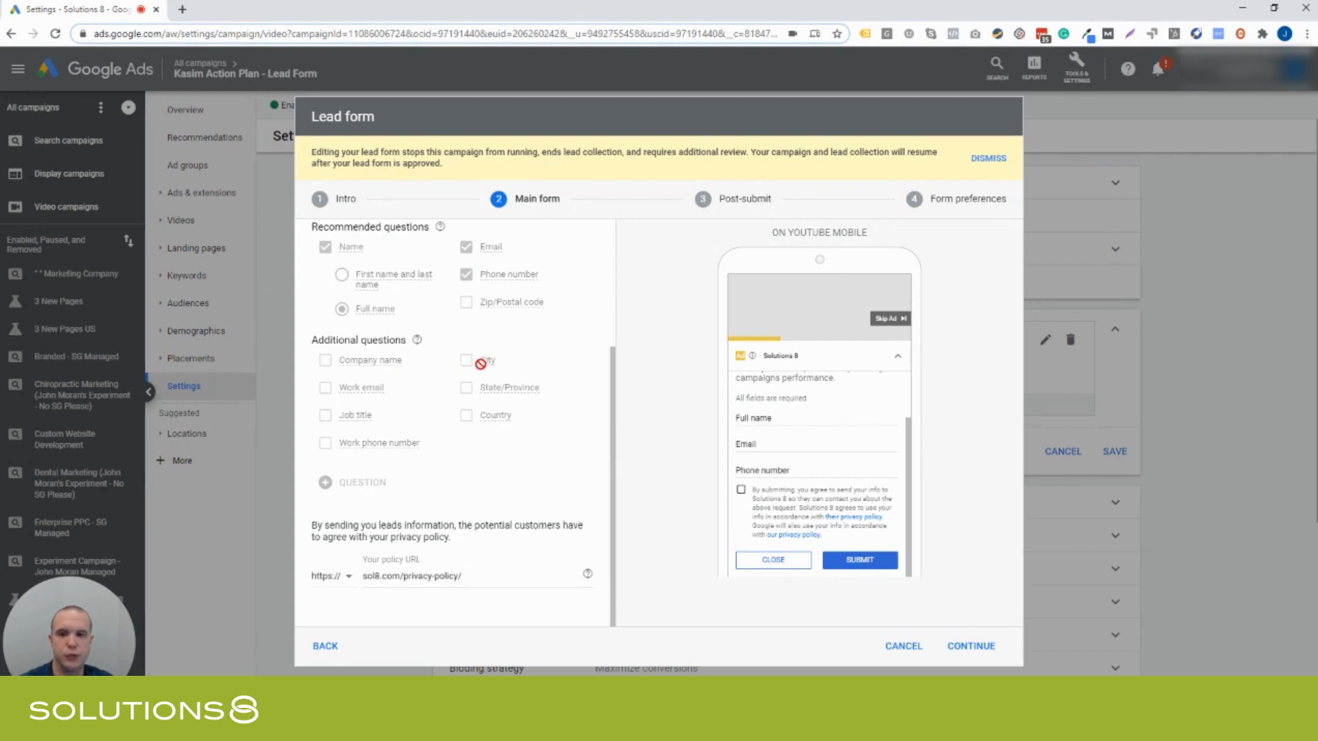
mouse_move(490, 389)
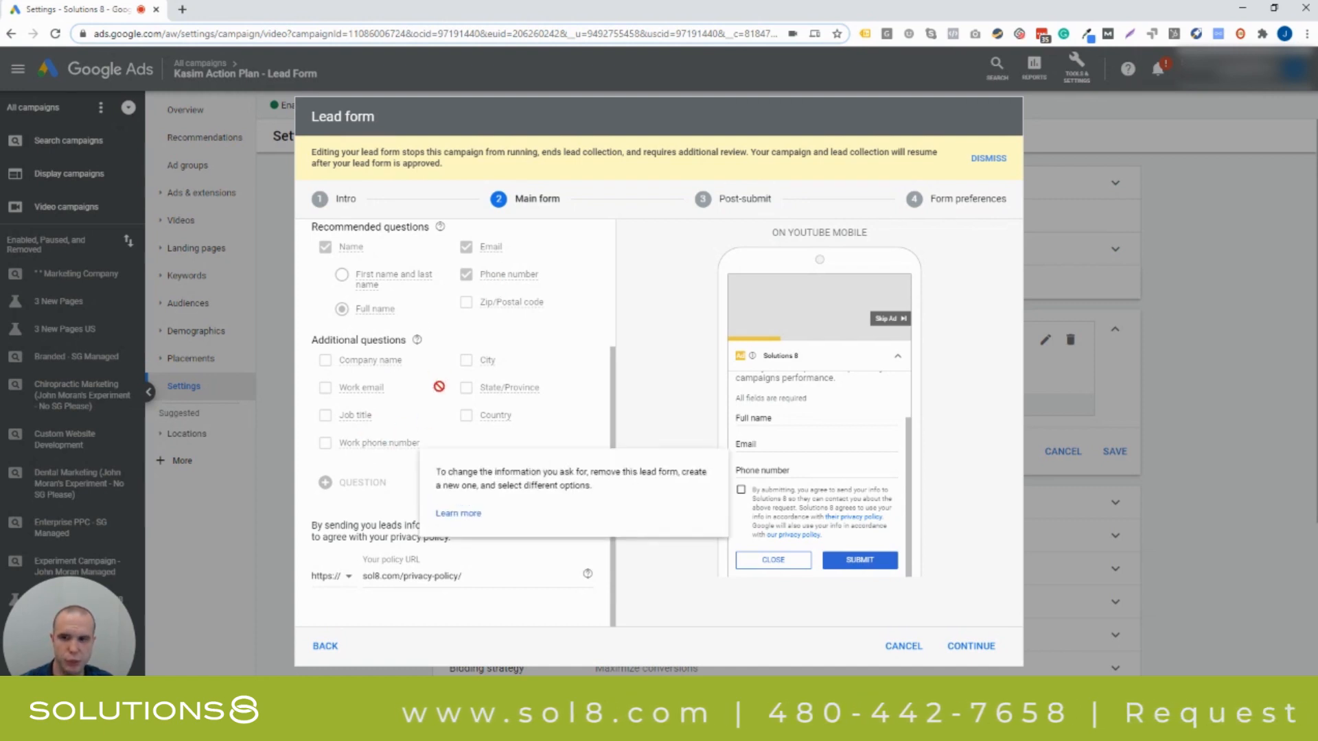
scroll(508, 403, "up", 1)
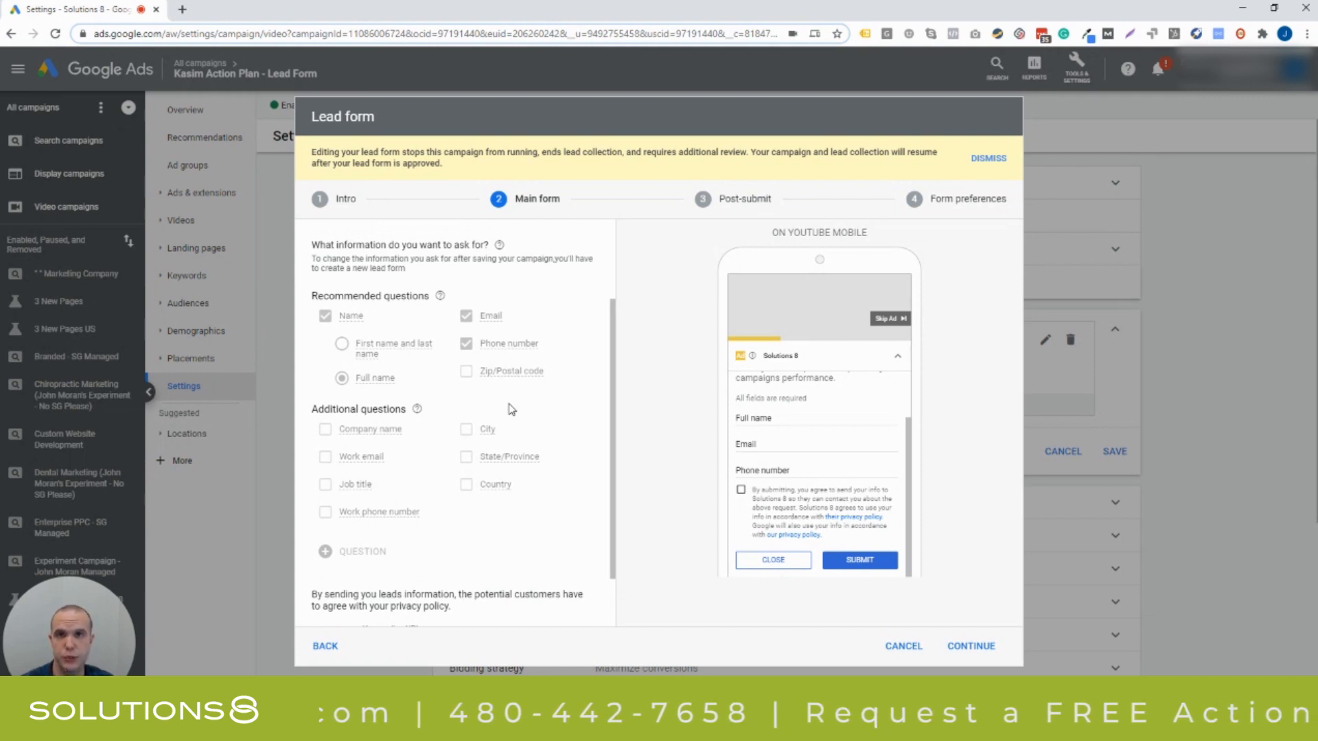
scroll(511, 409, "down", 1)
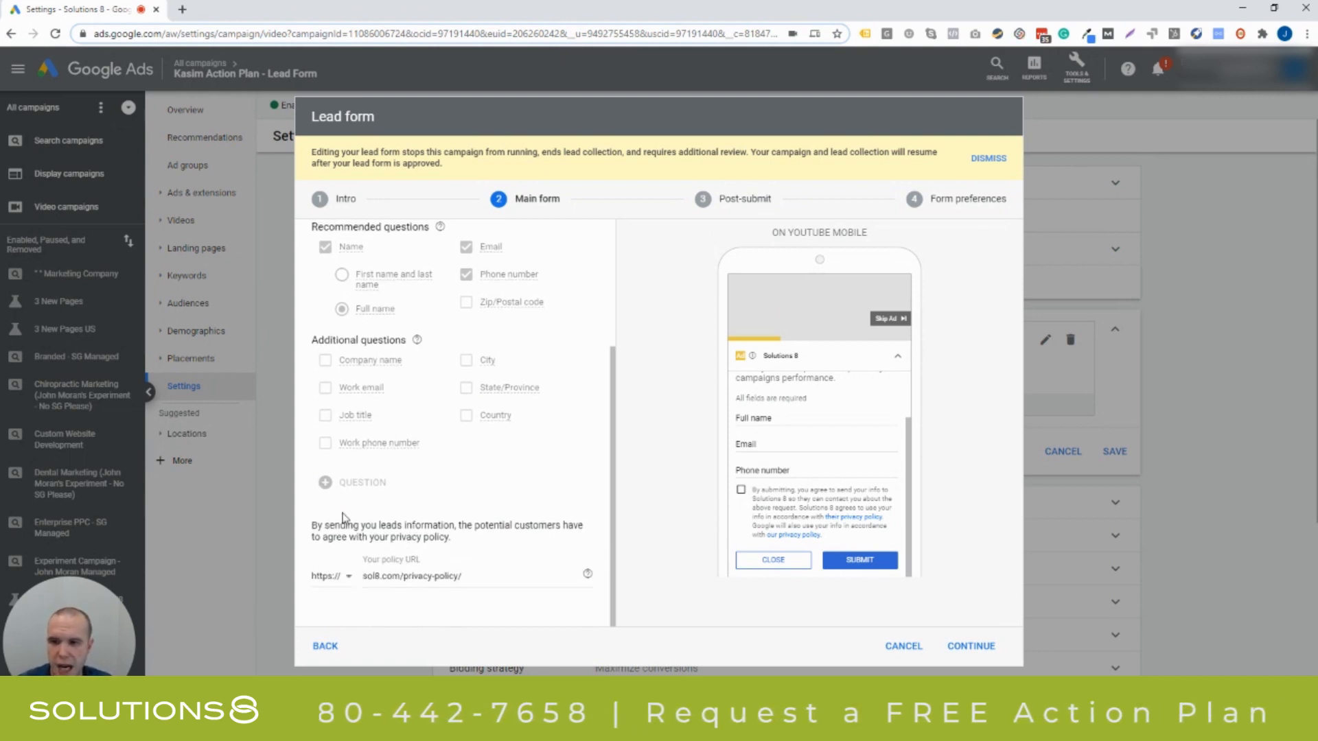
mouse_move(383, 486)
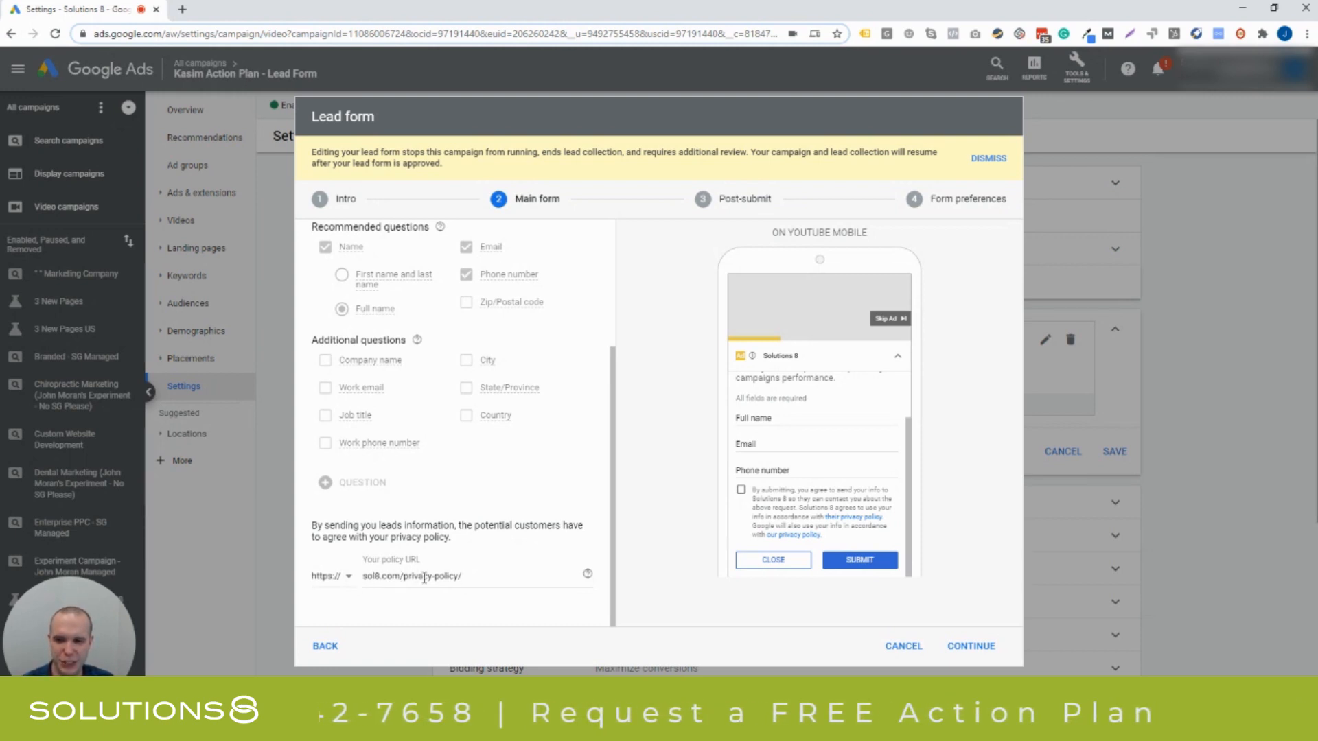
Inspect the privacy policy URL and the YouTube mobile preview of the main form.
scroll(830, 432, "up", 1)
scroll(774, 488, "down", 1)
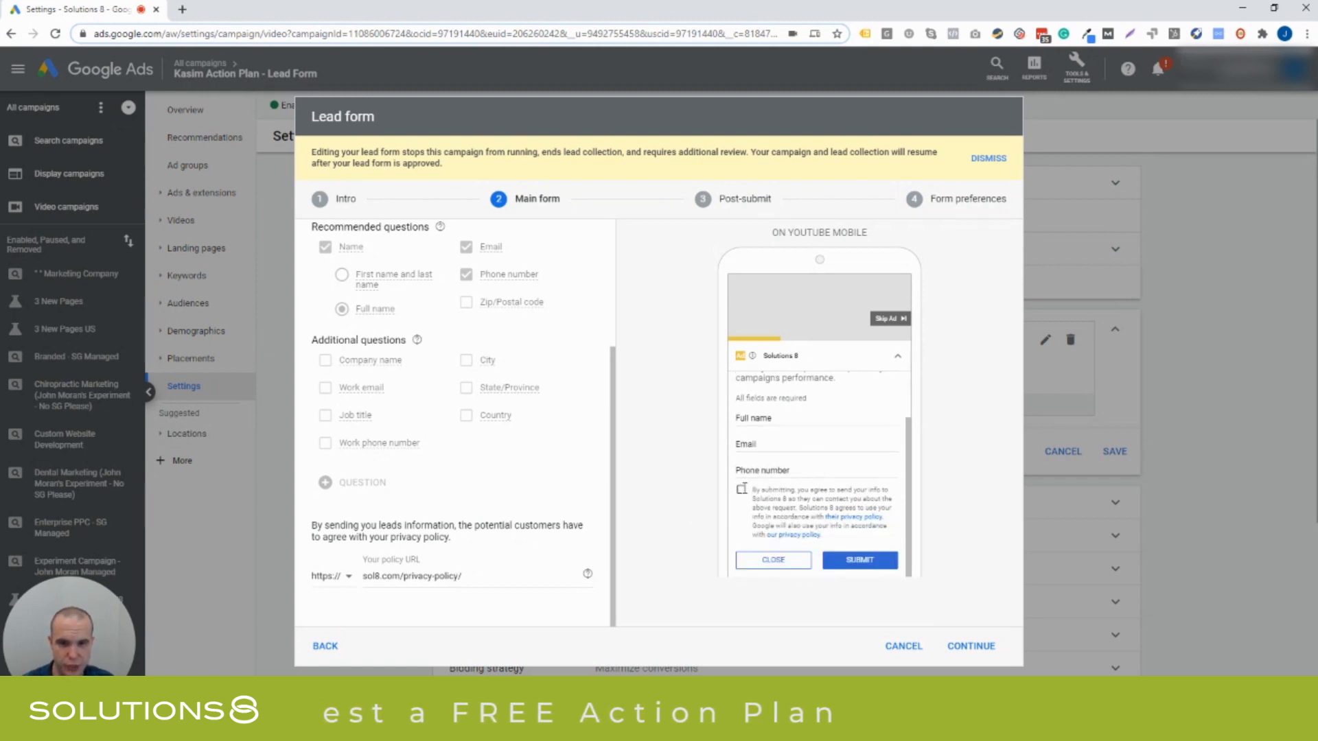
scroll(841, 515, "up", 1)
scroll(807, 412, "down", 1)
scroll(804, 433, "up", 1)
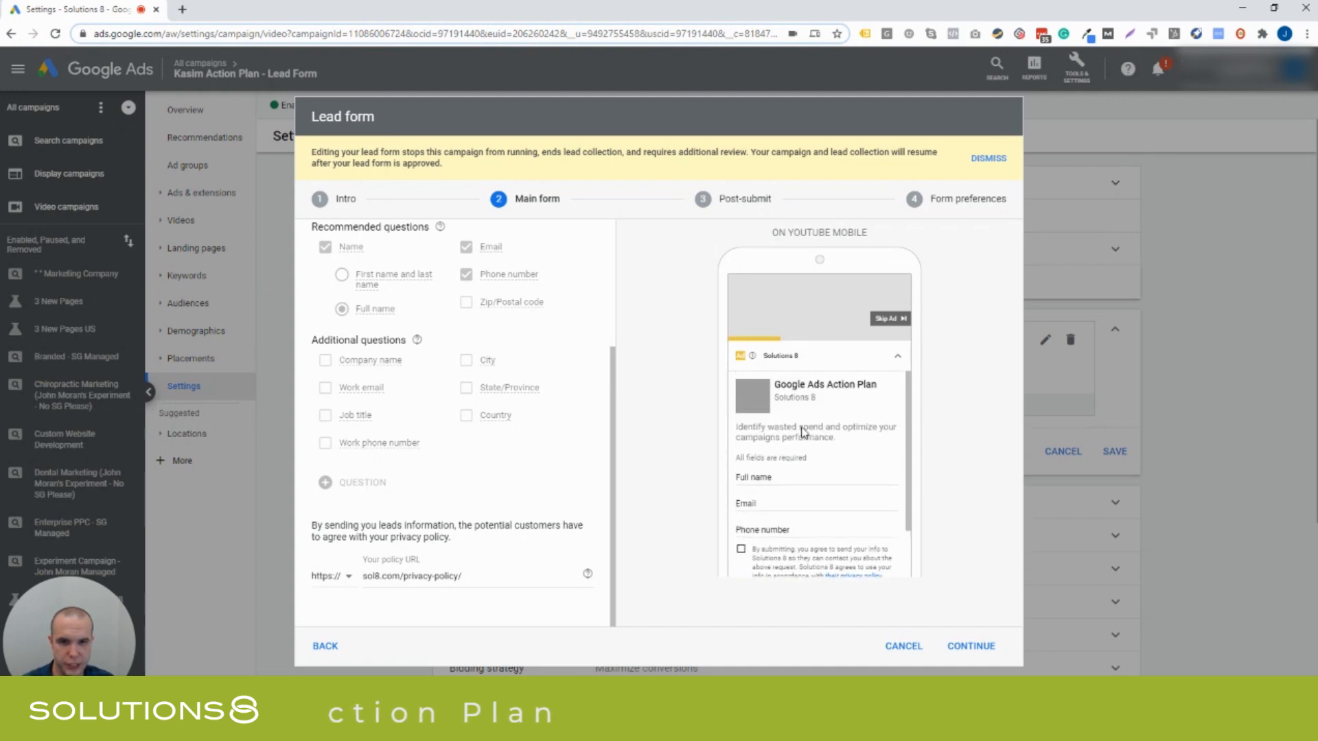
Continue to the post-submit message and highlight the Visit Solutions 8 link and the note about its destination website.
left_click(961, 648)
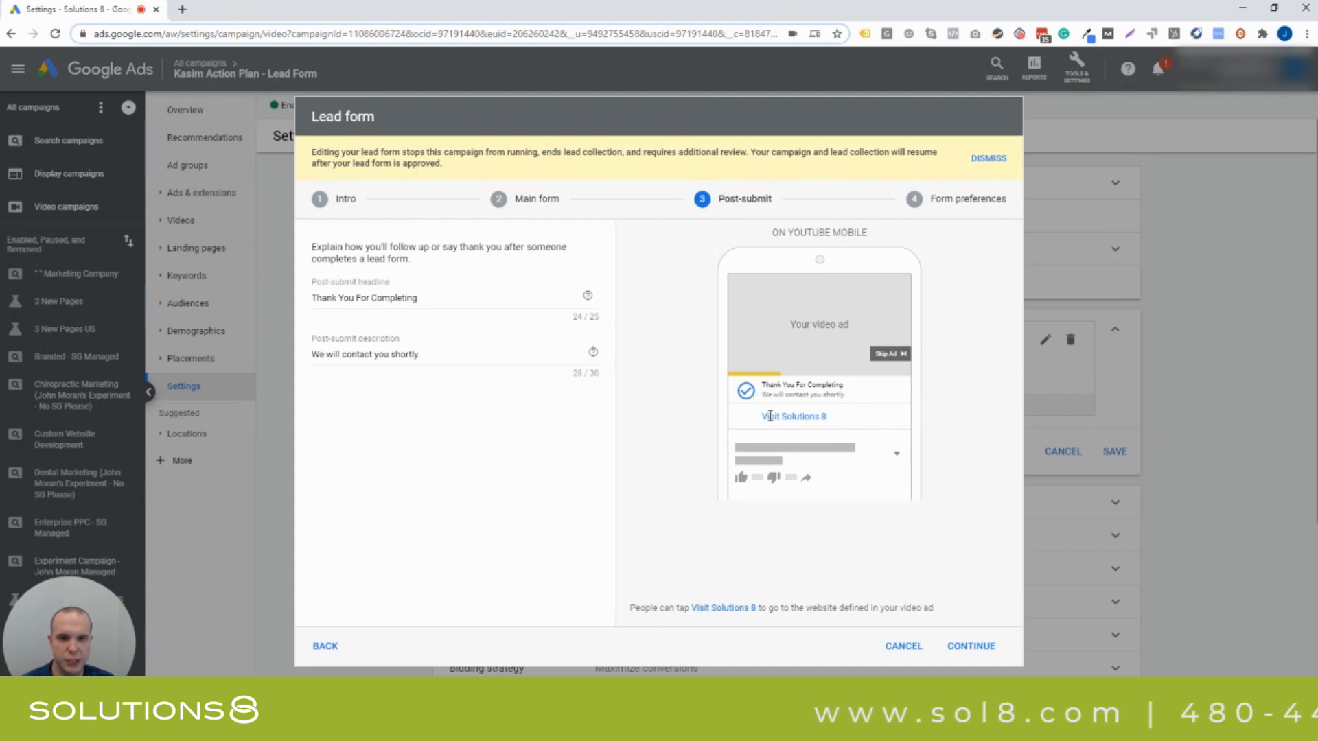
left_click_drag(763, 417, 831, 420)
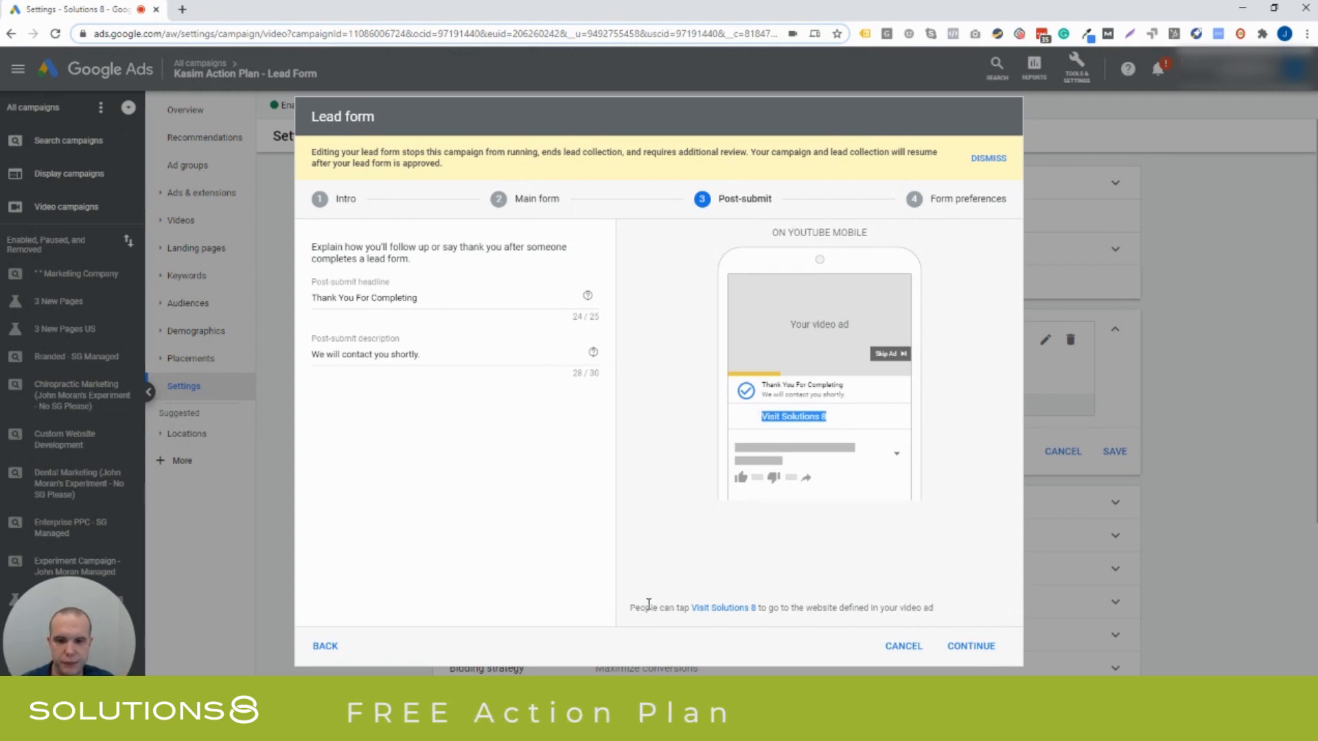
left_click_drag(812, 610, 958, 591)
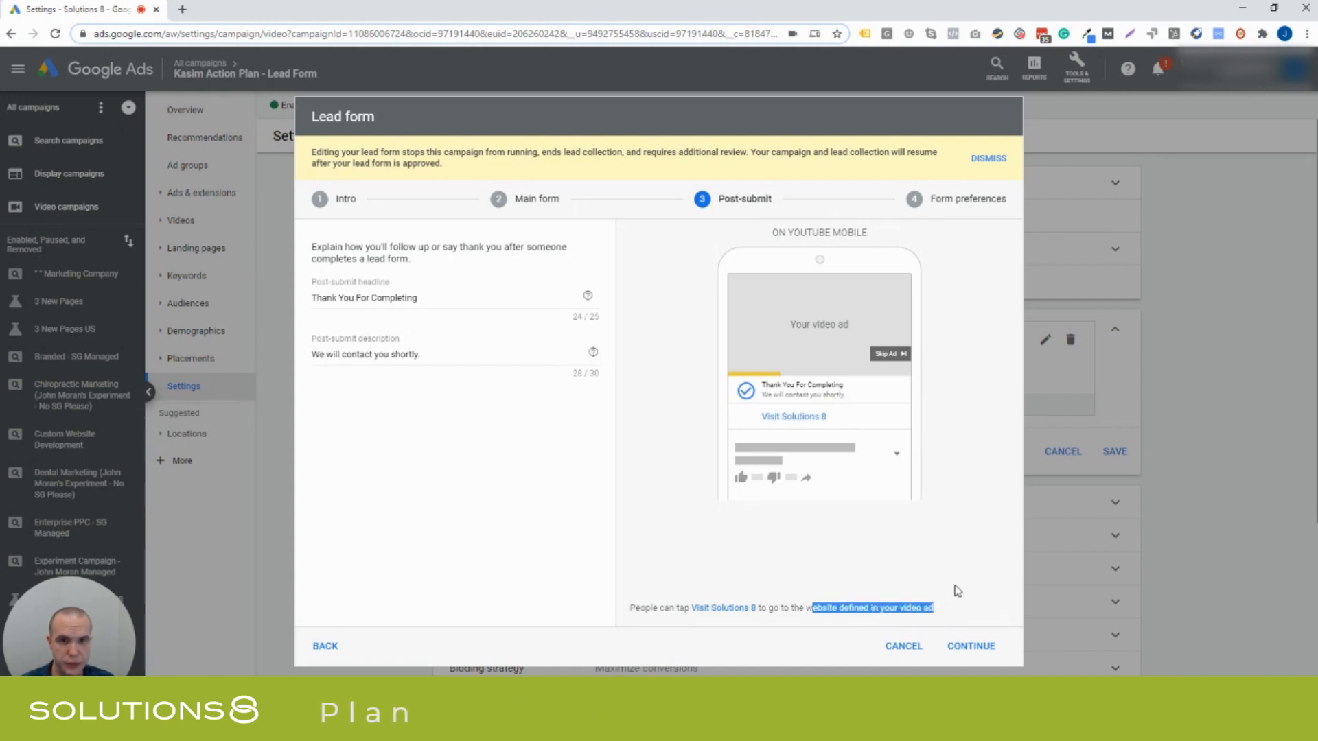
Continue to the form preferences and review the lead form type, lead download and webhook delivery options.
left_click(968, 648)
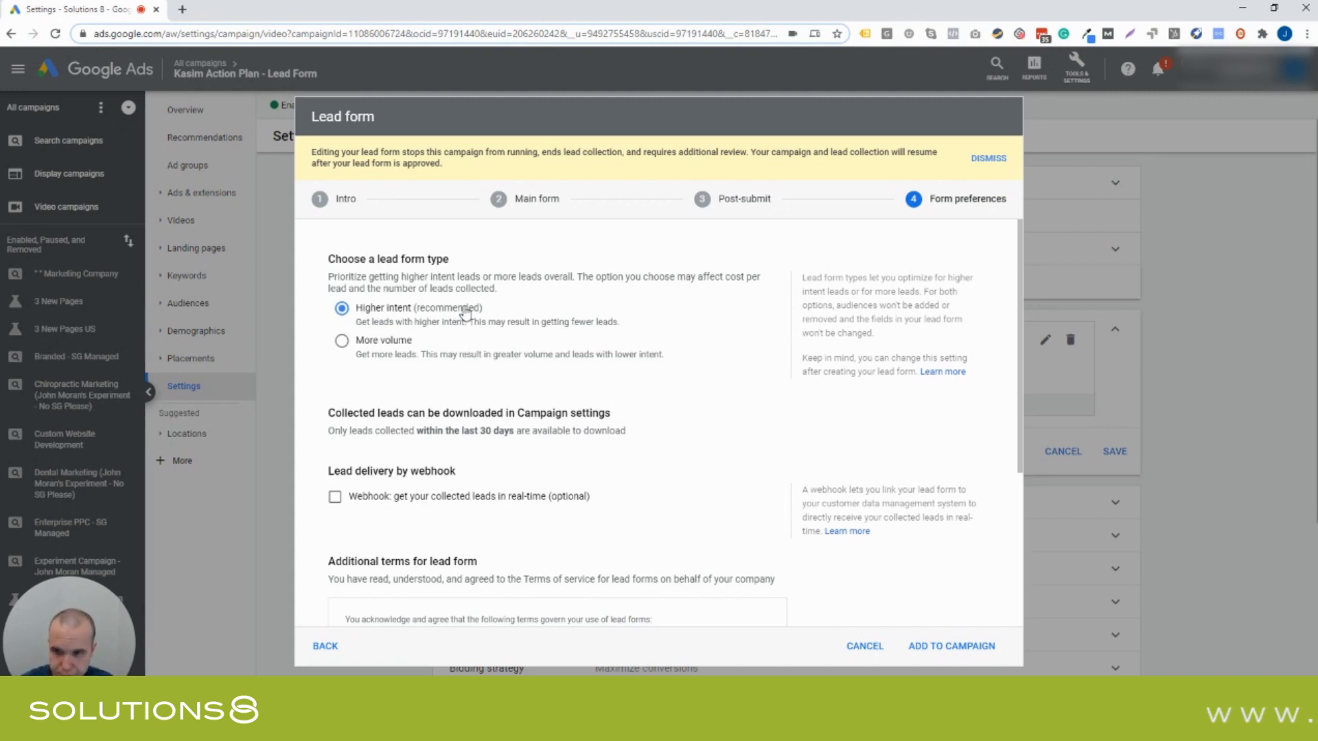
scroll(399, 322, "down", 1)
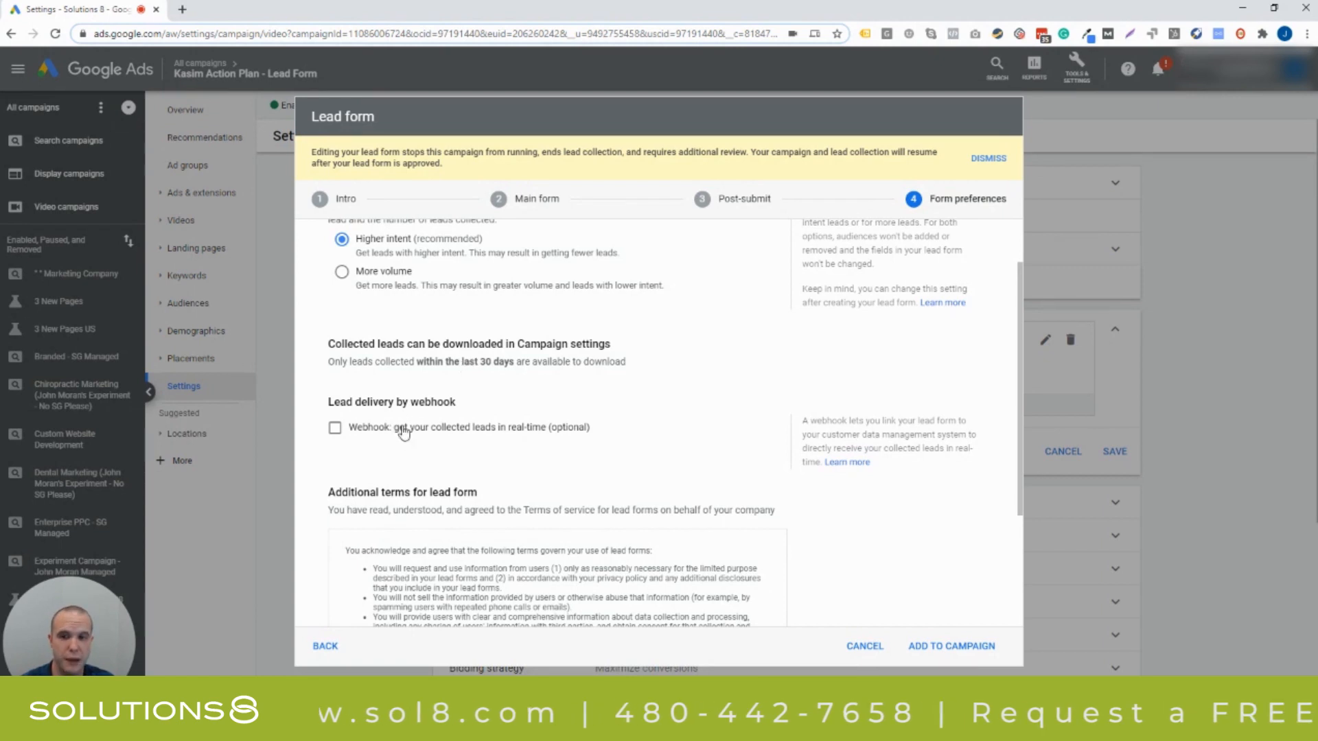
scroll(511, 388, "down", 1)
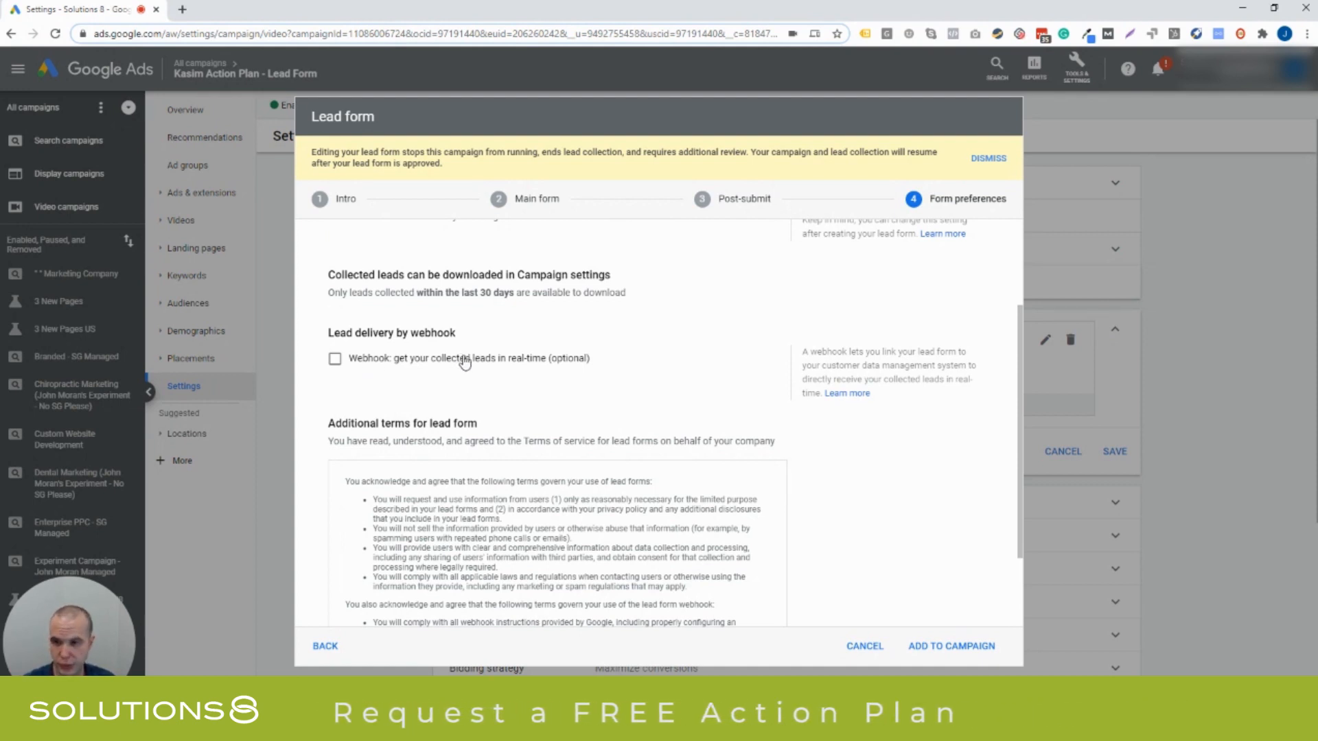
Enable webhook lead delivery to inspect its fields, Zapier help and terms, and cancel the lead form edits.
left_click(402, 364)
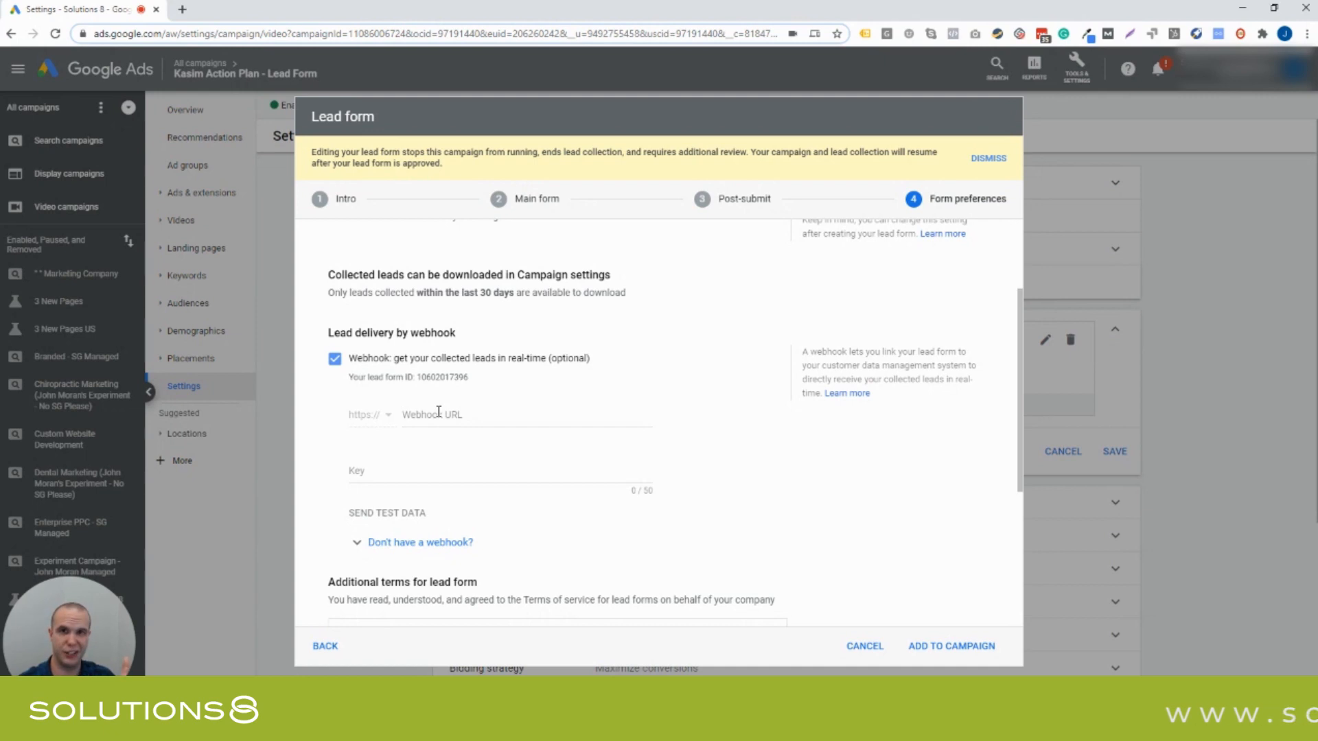
scroll(438, 412, "down", 2)
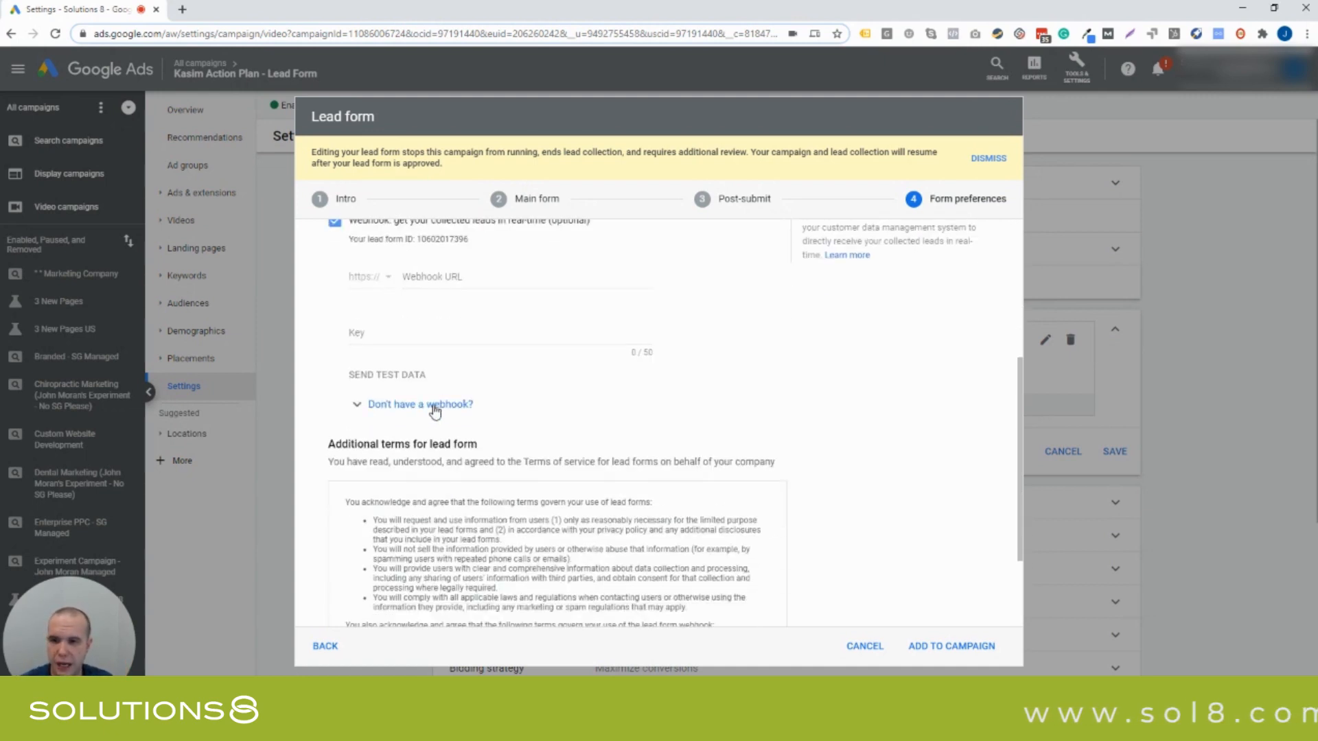
left_click(398, 406)
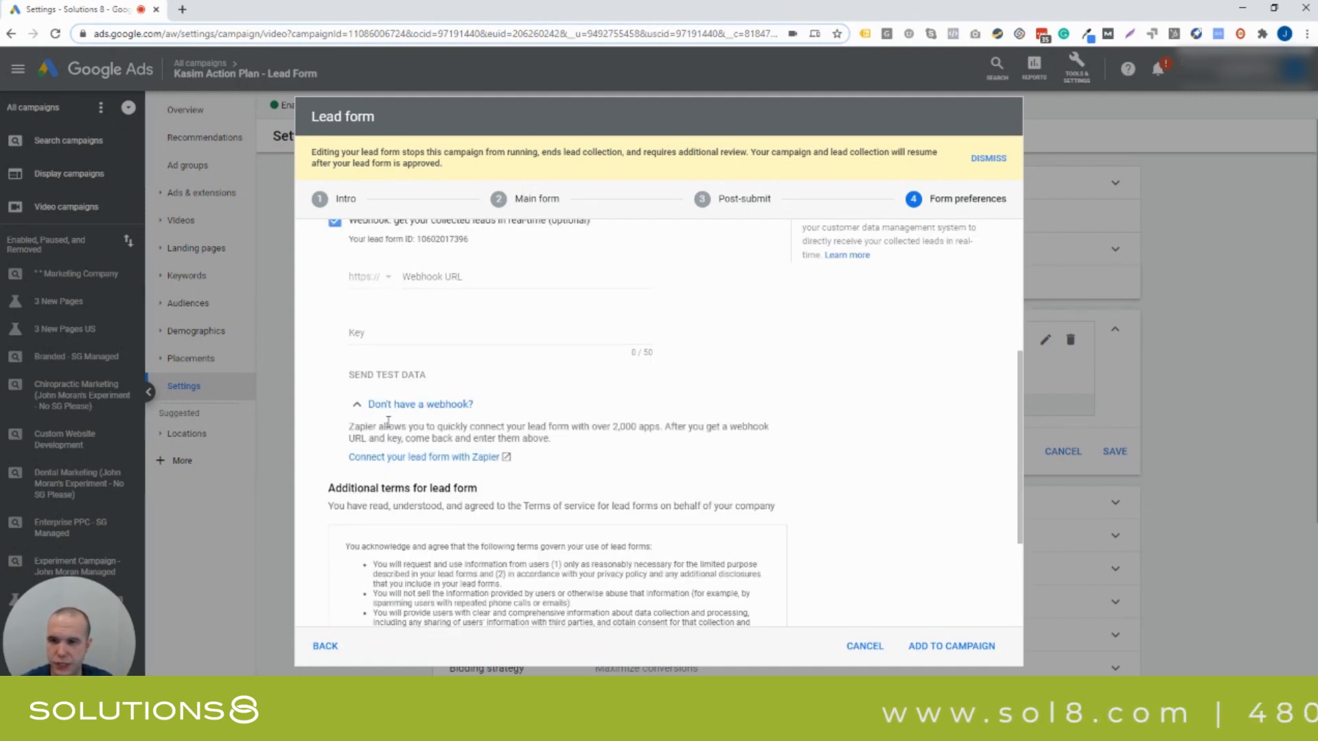
scroll(403, 425, "down", 3)
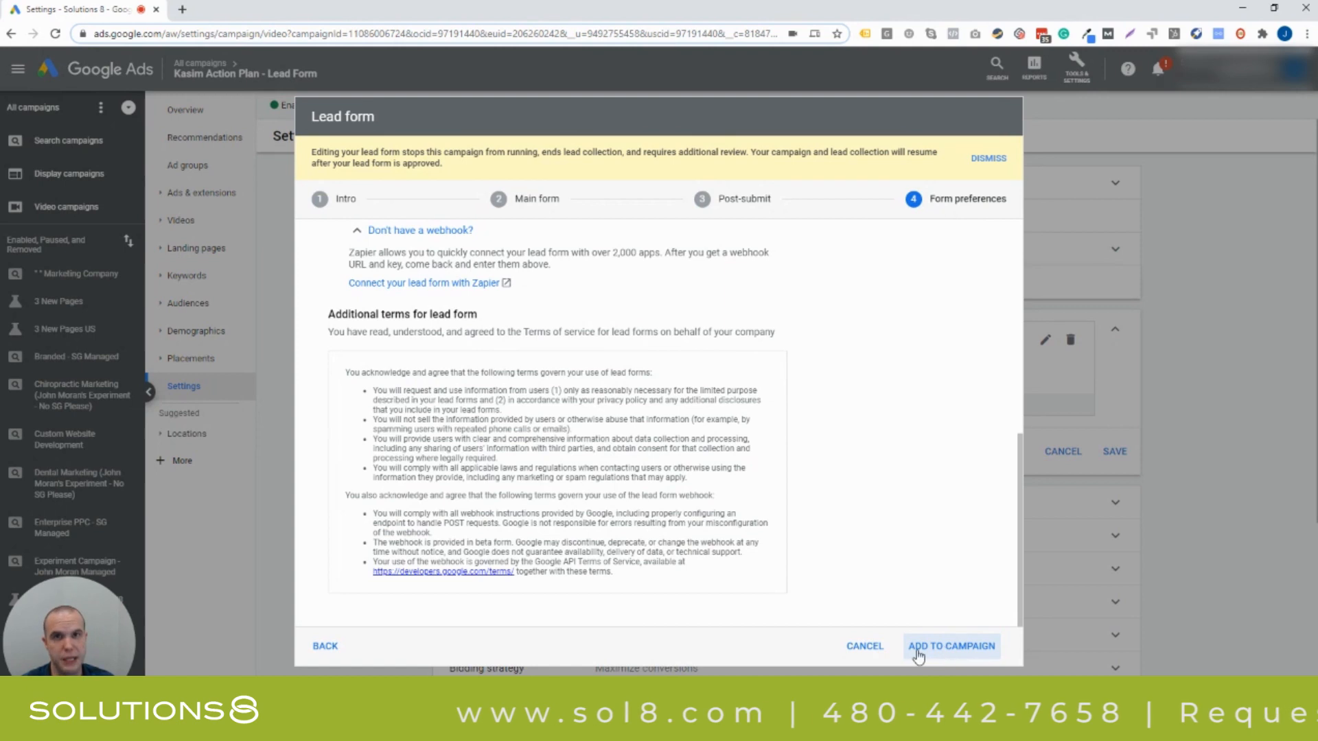
left_click(867, 648)
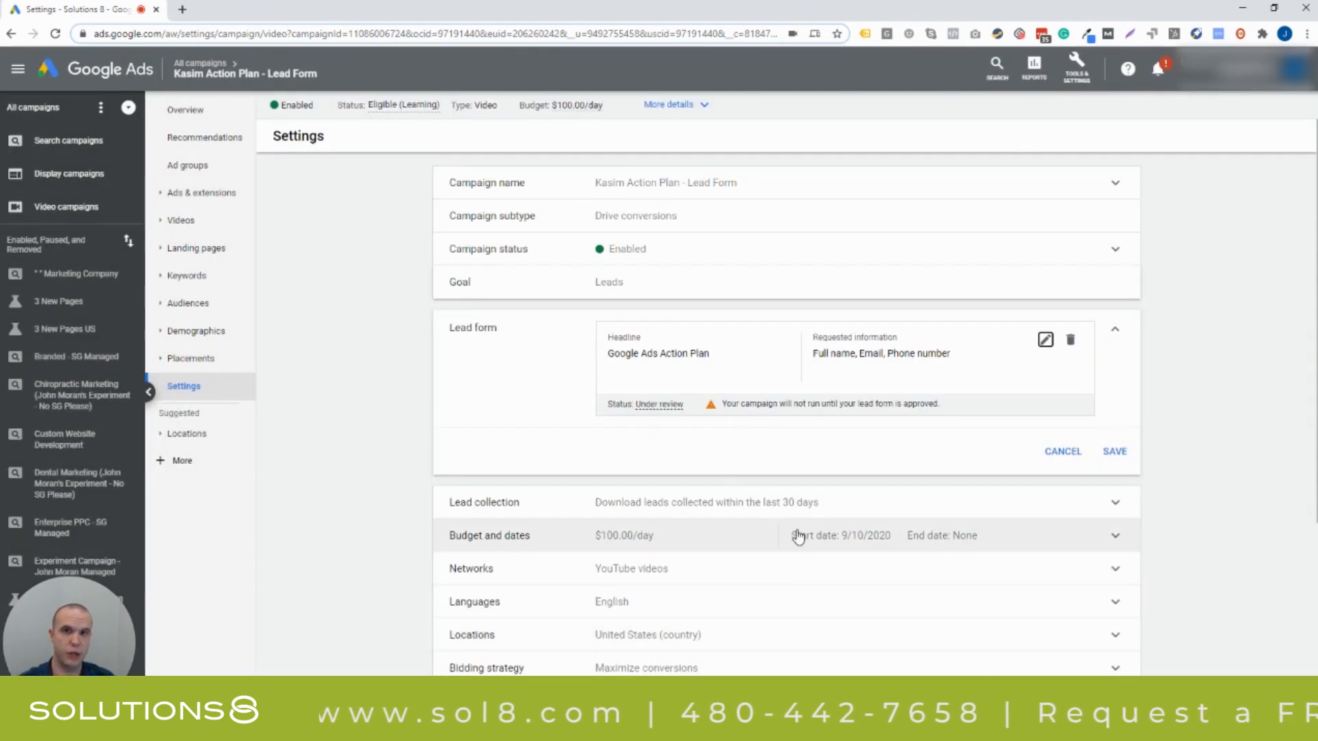